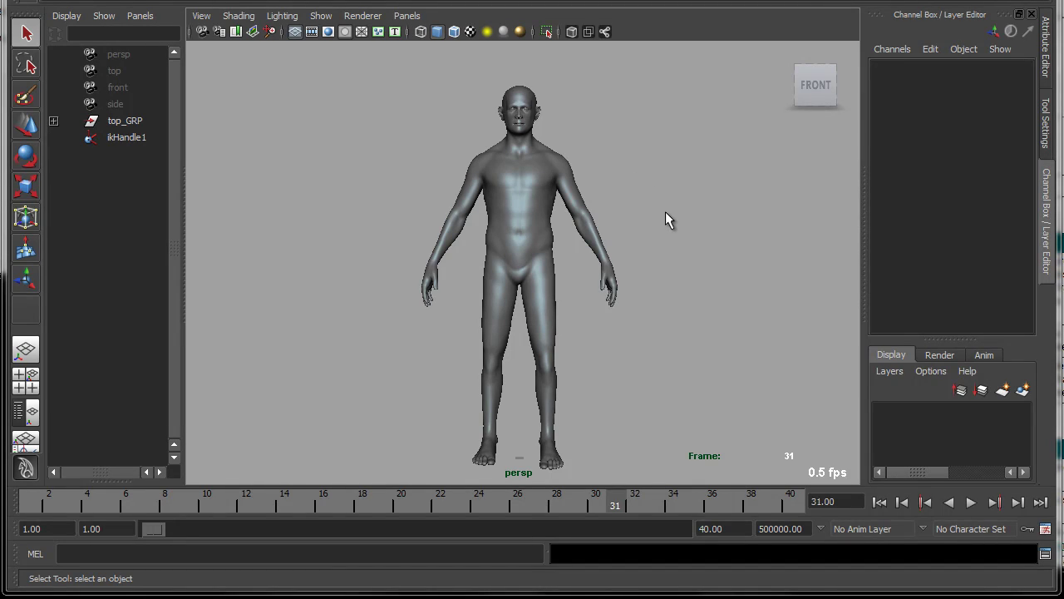
# Examine the character's body and legs from the front and from the side at close range
pyautogui.keyDown('alt'); pyautogui.moveTo(430, 230); pyautogui.dragTo(654, 236, button='right'); pyautogui.keyUp('alt')
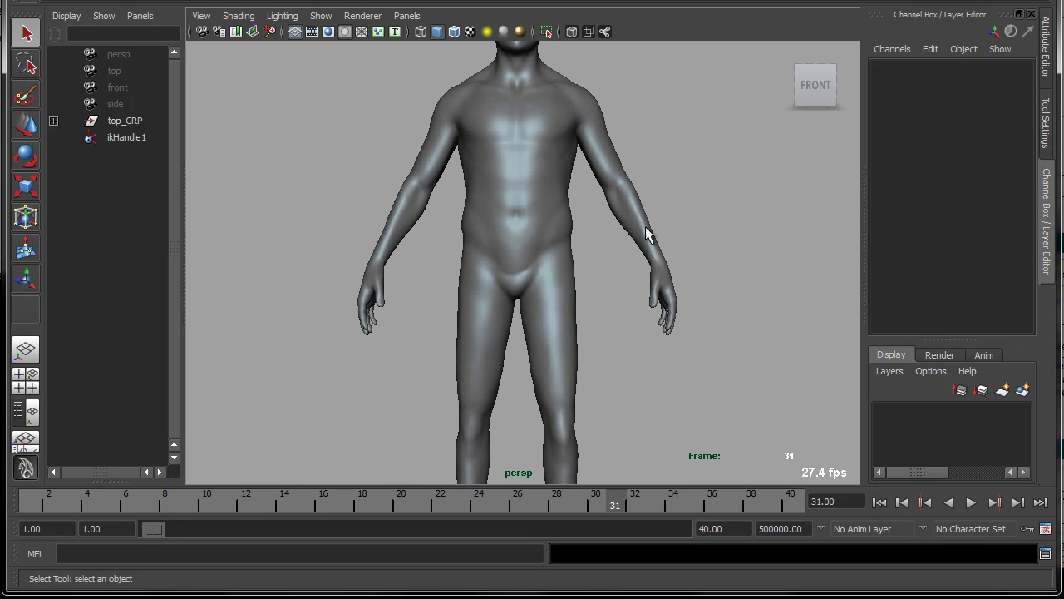
pyautogui.keyDown('alt'); pyautogui.moveTo(654, 235); pyautogui.dragTo(592, 247); pyautogui.keyUp('alt')
pyautogui.moveTo(592, 240)
pyautogui.keyDown('alt'); pyautogui.mouseDown(button='right')
pyautogui.moveTo(558, 261)
pyautogui.moveTo(582, 255)
pyautogui.mouseUp(button='right'); pyautogui.keyUp('alt')
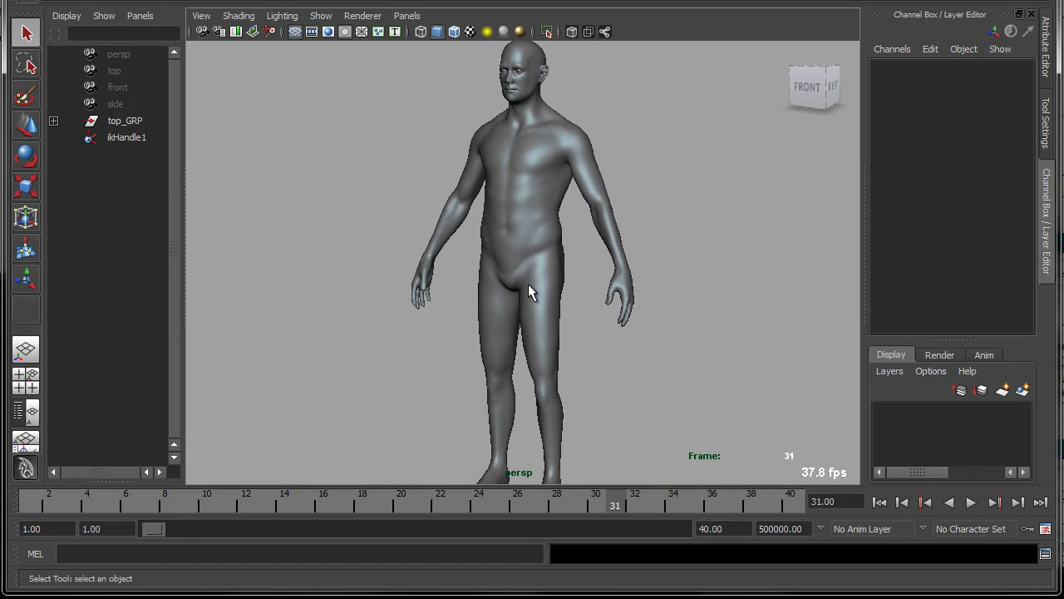
pyautogui.keyDown('alt'); pyautogui.moveTo(558, 285); pyautogui.dragTo(588, 331); pyautogui.keyUp('alt')
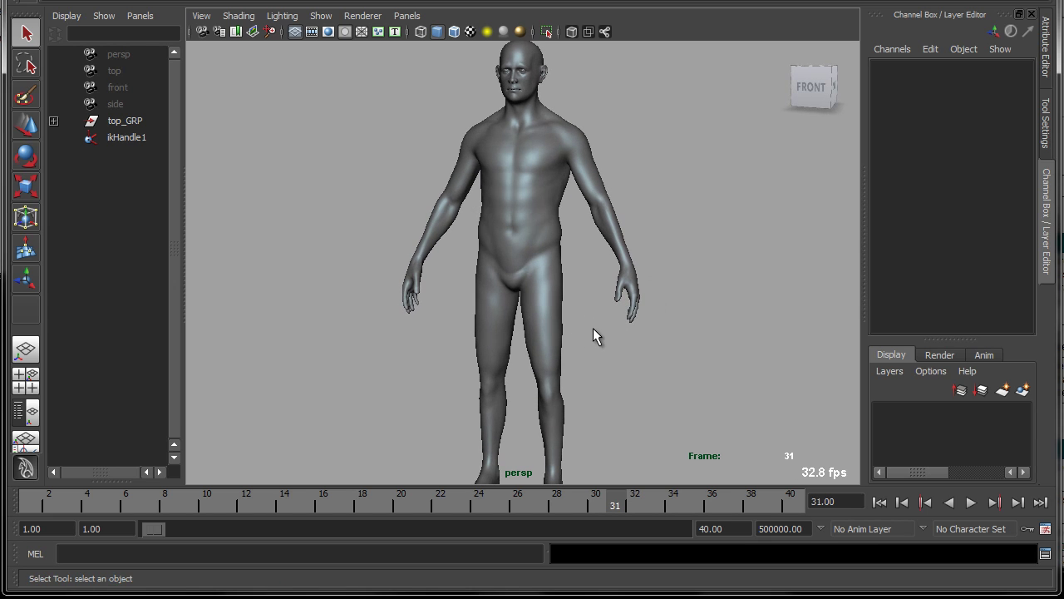
pyautogui.keyDown('alt'); pyautogui.moveTo(675, 317); pyautogui.dragTo(664, 315); pyautogui.keyUp('alt')
pyautogui.keyDown('alt'); pyautogui.moveTo(605, 311); pyautogui.dragTo(605, 270, button='middle'); pyautogui.keyUp('alt')
pyautogui.keyDown('alt'); pyautogui.moveTo(604, 270); pyautogui.dragTo(621, 302, button='right'); pyautogui.keyUp('alt')
pyautogui.keyDown('alt'); pyautogui.moveTo(620, 302); pyautogui.dragTo(608, 259, button='middle'); pyautogui.keyUp('alt')
pyautogui.keyDown('alt'); pyautogui.moveTo(609, 259); pyautogui.dragTo(585, 271); pyautogui.keyUp('alt')
pyautogui.keyDown('alt'); pyautogui.moveTo(592, 290); pyautogui.dragTo(571, 286, button='right'); pyautogui.keyUp('alt')
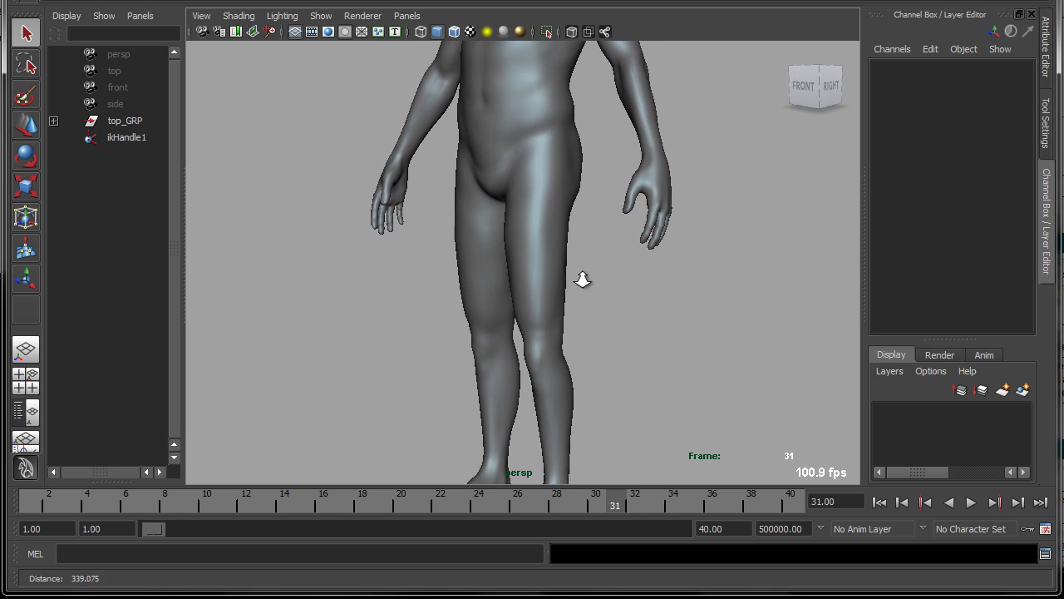
pyautogui.keyDown('alt'); pyautogui.moveTo(562, 293); pyautogui.dragTo(525, 270, button='middle'); pyautogui.keyUp('alt')
pyautogui.keyDown('alt'); pyautogui.moveTo(587, 275); pyautogui.dragTo(568, 277); pyautogui.keyUp('alt')
# Return to the first frame and select the body mesh to review its deformer inputs, then clear the selection and examine the raised leg
pyautogui.click(878, 502)
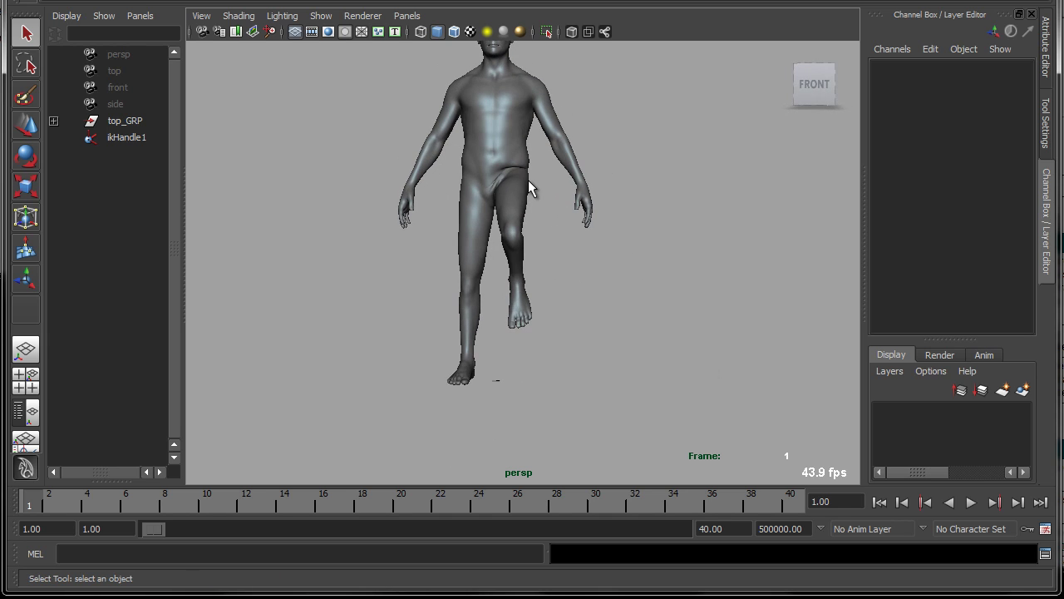
pyautogui.click(529, 181)
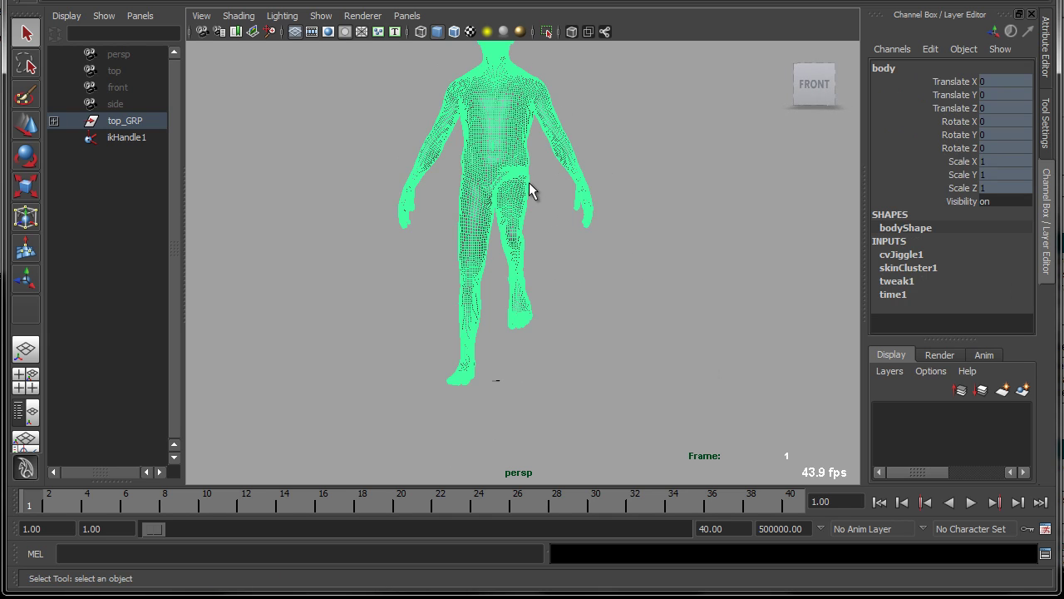
pyautogui.keyDown('alt'); pyautogui.moveTo(549, 201); pyautogui.dragTo(553, 232, button='middle'); pyautogui.keyUp('alt')
pyautogui.keyDown('alt'); pyautogui.moveTo(555, 235); pyautogui.dragTo(632, 241, button='right'); pyautogui.keyUp('alt')
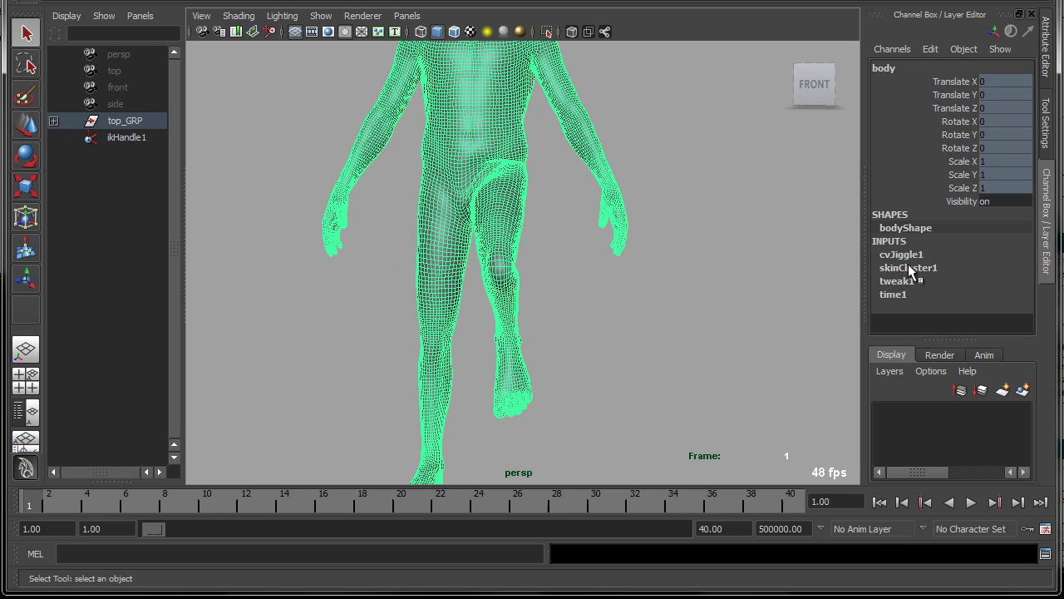
pyautogui.click(720, 267)
pyautogui.keyDown('alt'); pyautogui.moveTo(466, 269); pyautogui.dragTo(650, 245); pyautogui.keyUp('alt')
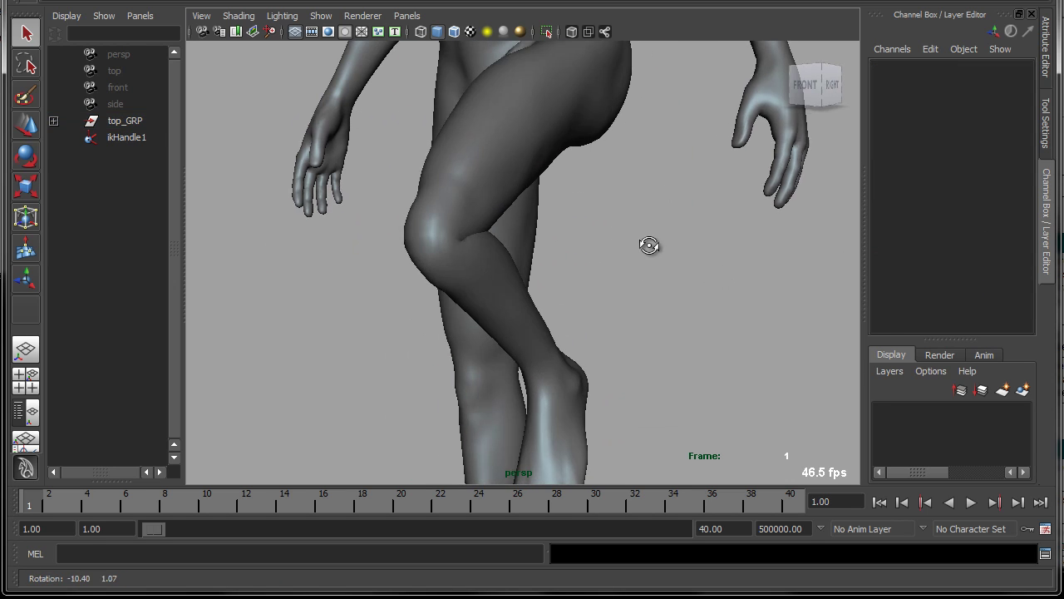
# Display wireframe over the shaded model and play the animation repeatedly to examine the thigh's jiggle
pyautogui.click(454, 32)
pyautogui.moveTo(615, 204)
pyautogui.keyDown('alt'); pyautogui.mouseDown()
pyautogui.moveTo(651, 199)
pyautogui.moveTo(612, 201)
pyautogui.moveTo(644, 206)
pyautogui.mouseUp(); pyautogui.keyUp('alt')
pyautogui.hotkey('alt', 'v')
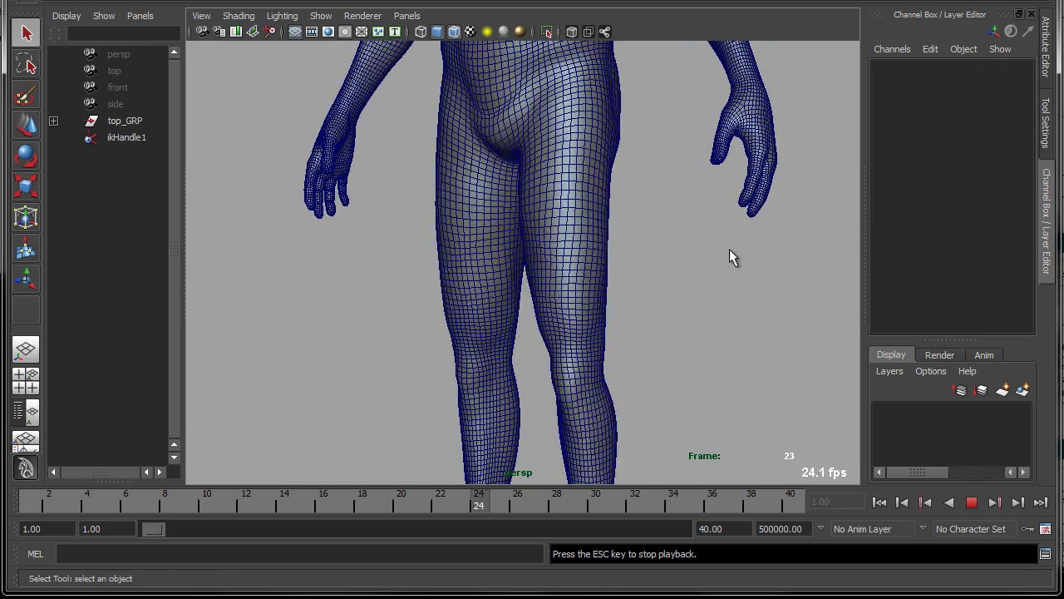
pyautogui.keyDown('alt'); pyautogui.moveTo(652, 254); pyautogui.dragTo(674, 270, button='right'); pyautogui.keyUp('alt')
pyautogui.hotkey('alt', 'v')
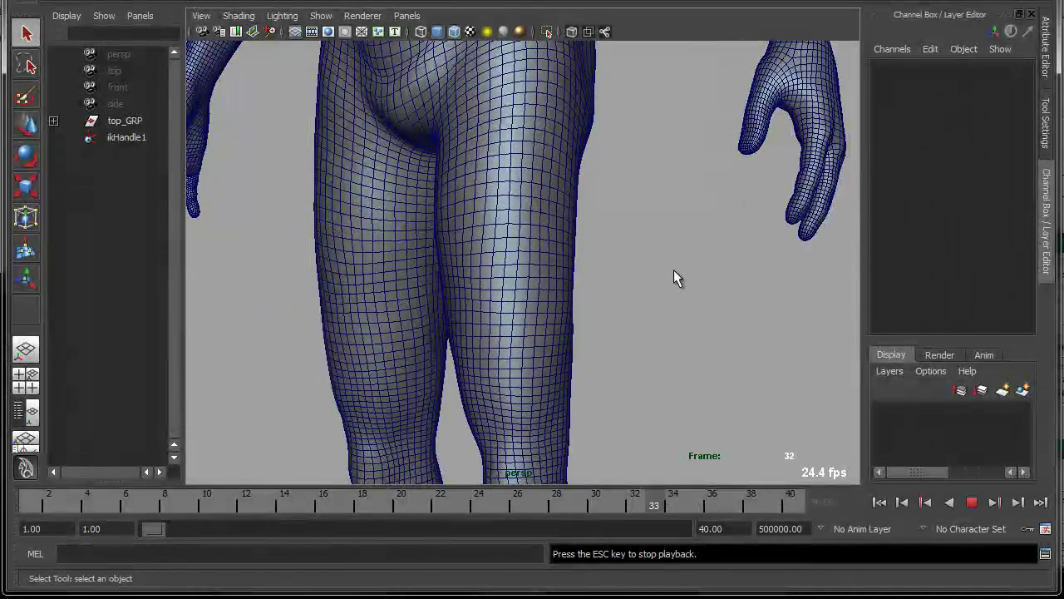
pyautogui.hotkey('alt', 'v')
pyautogui.keyDown('alt'); pyautogui.moveTo(685, 274); pyautogui.dragTo(659, 275, button='right'); pyautogui.keyUp('alt')
pyautogui.hotkey('alt', 'v')
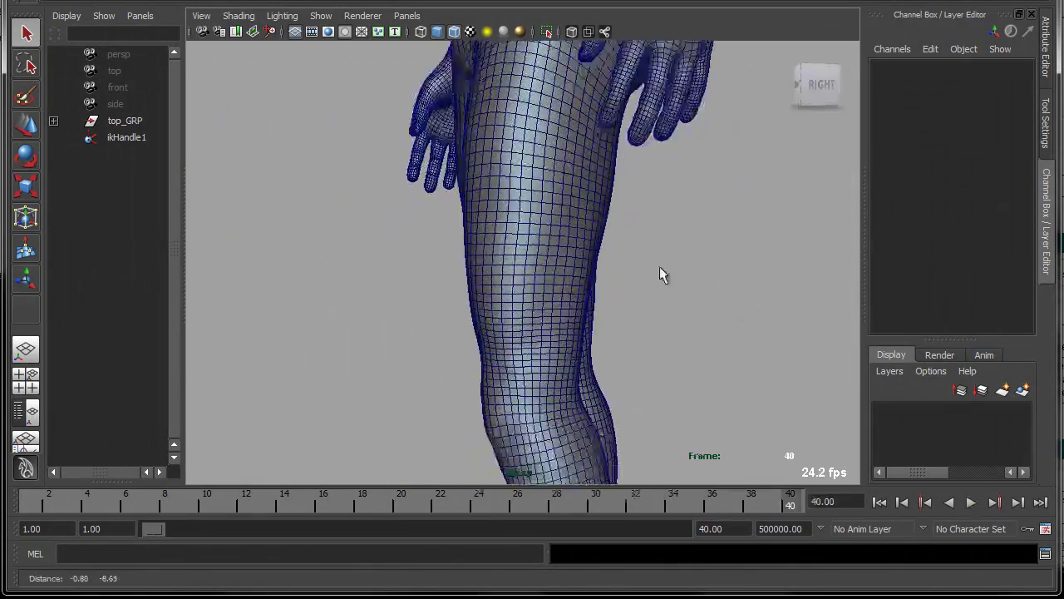
pyautogui.hotkey('alt', 'v')
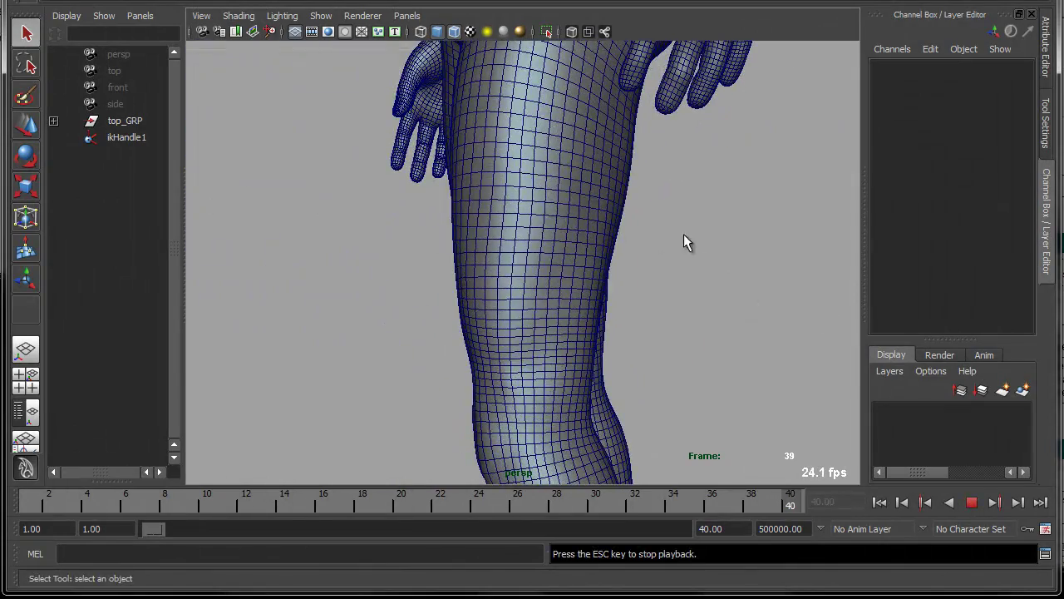
# Play the animation while viewing the buttocks and lower legs from behind, and return to frame 1
pyautogui.keyDown('alt'); pyautogui.moveTo(684, 234); pyautogui.dragTo(634, 259); pyautogui.keyUp('alt')
pyautogui.keyDown('alt'); pyautogui.moveTo(634, 260); pyautogui.dragTo(505, 271, button='right'); pyautogui.keyUp('alt')
pyautogui.hotkey('alt', 'v')
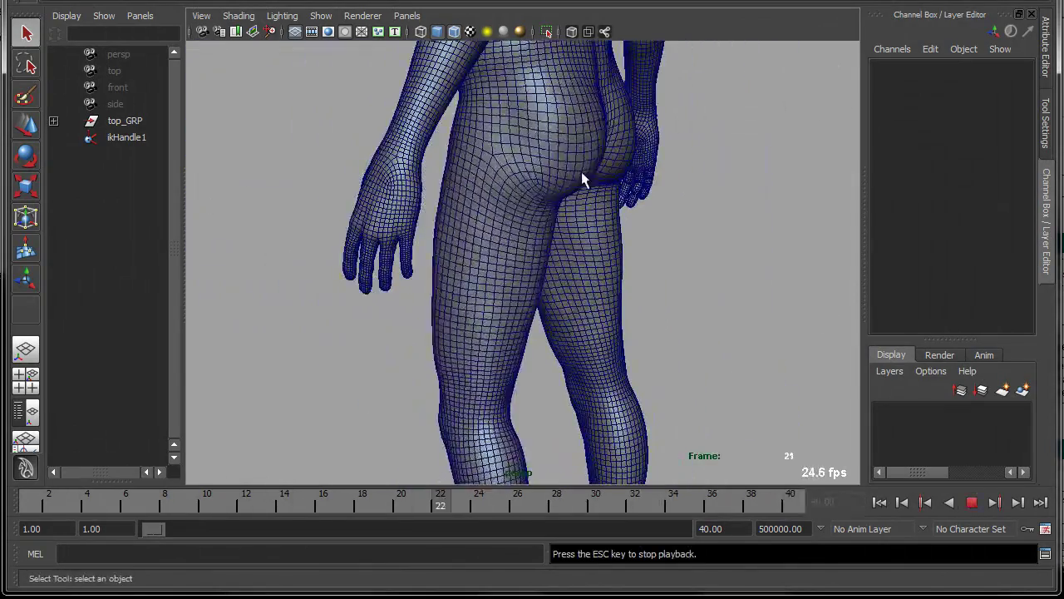
pyautogui.keyDown('alt'); pyautogui.moveTo(540, 375); pyautogui.dragTo(533, 179, button='middle'); pyautogui.keyUp('alt')
pyautogui.keyDown('alt'); pyautogui.moveTo(520, 248); pyautogui.dragTo(552, 260); pyautogui.keyUp('alt')
pyautogui.hotkey('alt', 'v')
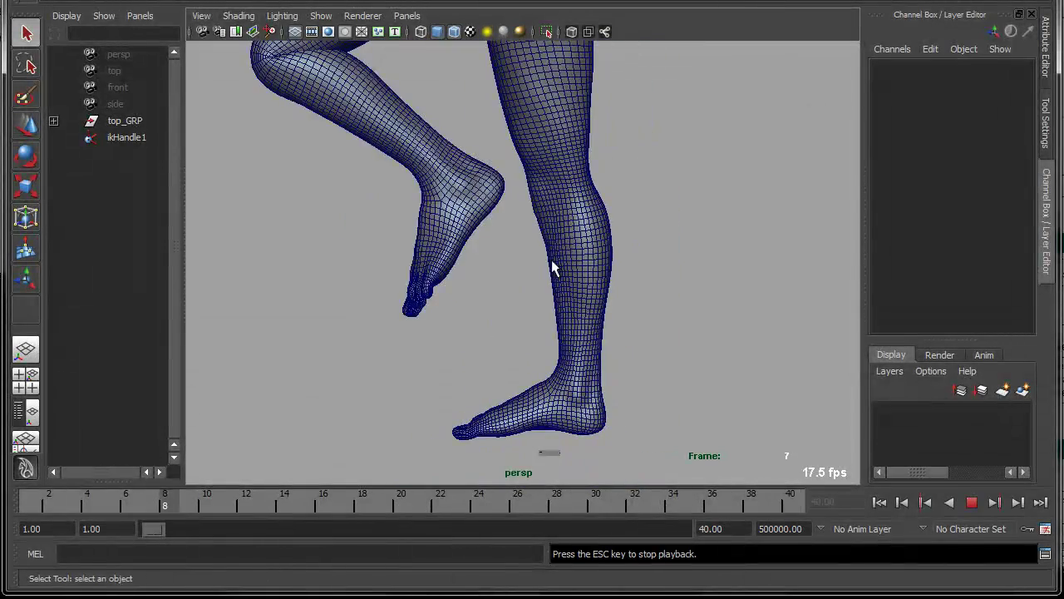
pyautogui.click(42, 497)
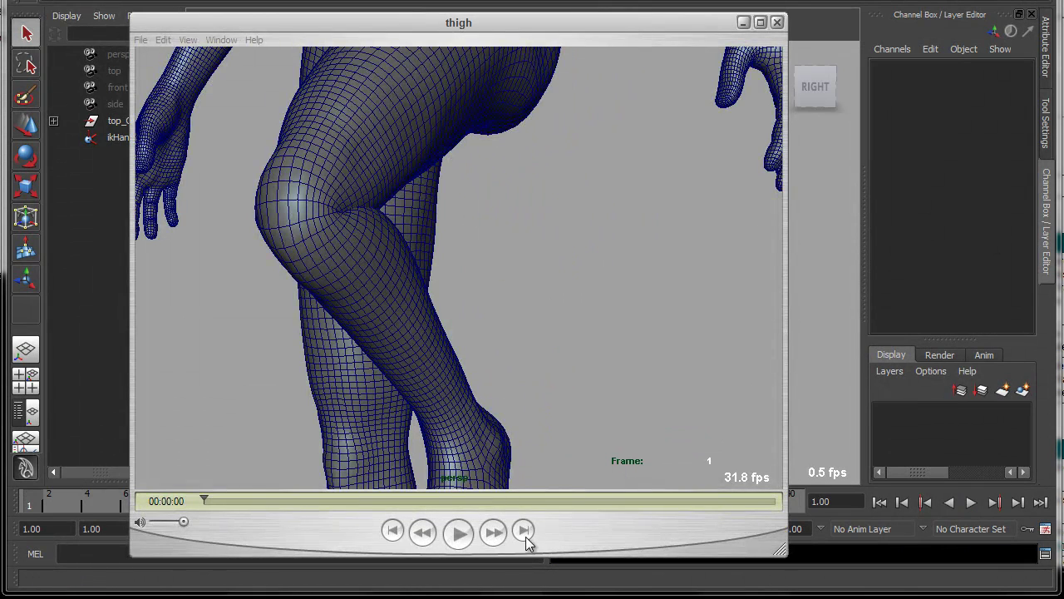
# Play the thigh preview movie twice to study the jiggle, and close it
pyautogui.click(459, 533)
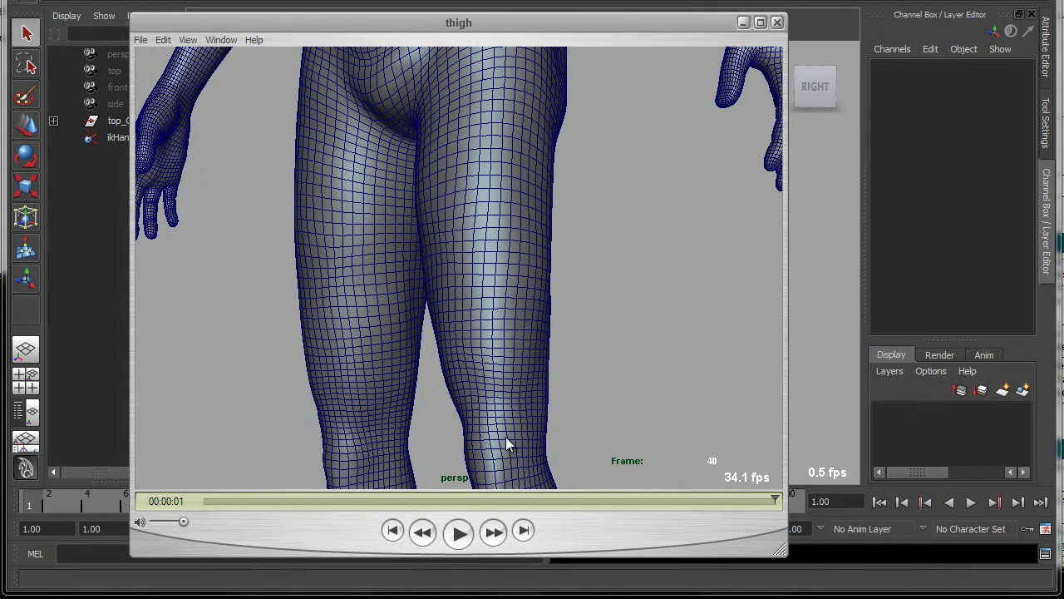
pyautogui.click(459, 533)
pyautogui.click(777, 23)
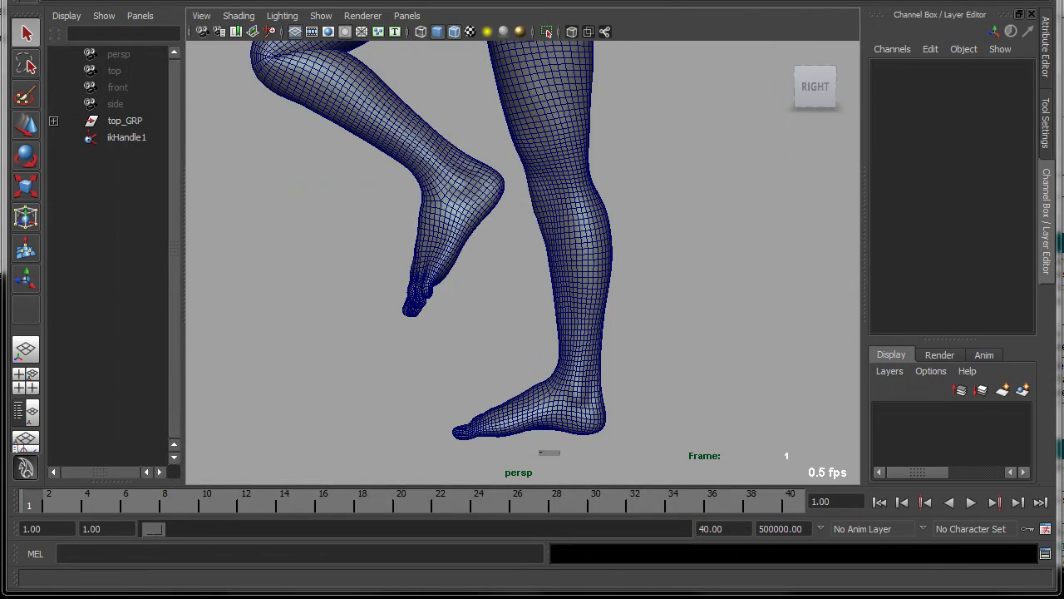
# Play the butt preview movie to study the jiggle from behind, and close it
pyautogui.moveTo(126, 0); pyautogui.dragTo(400, 54)
pyautogui.click(469, 556)
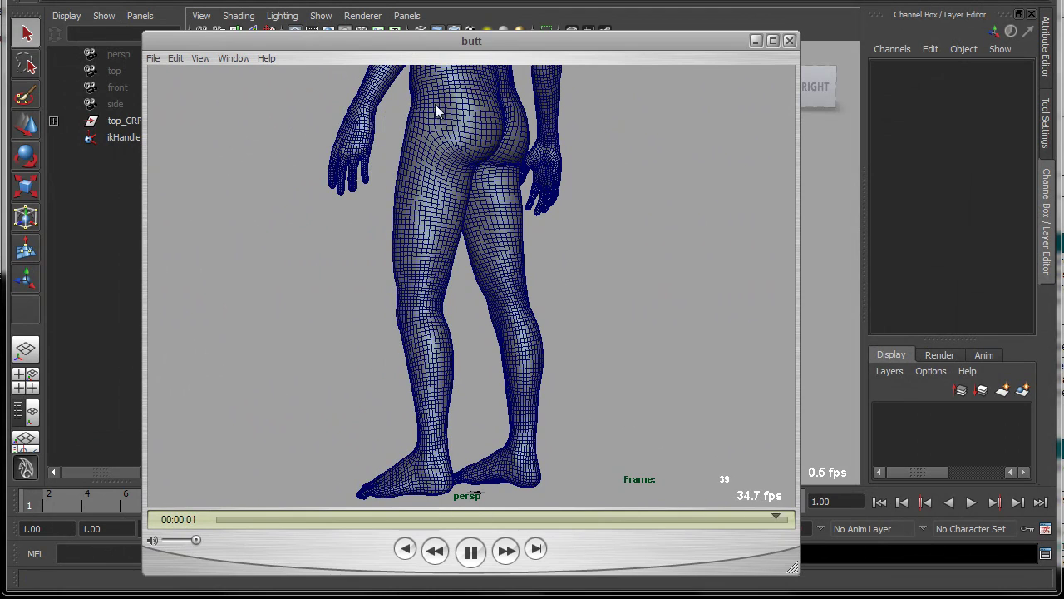
pyautogui.click(479, 562)
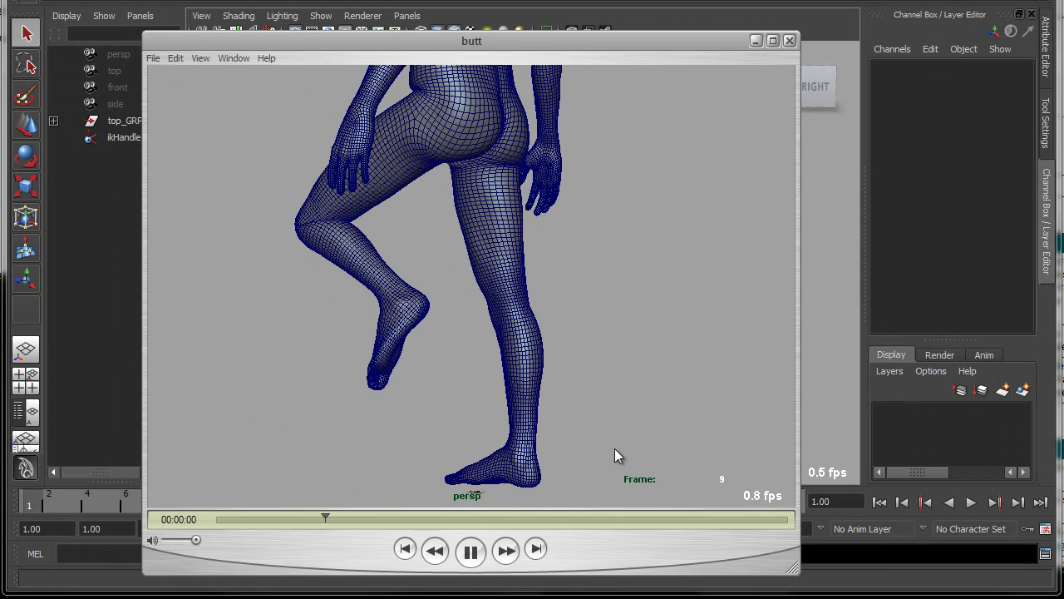
pyautogui.click(789, 41)
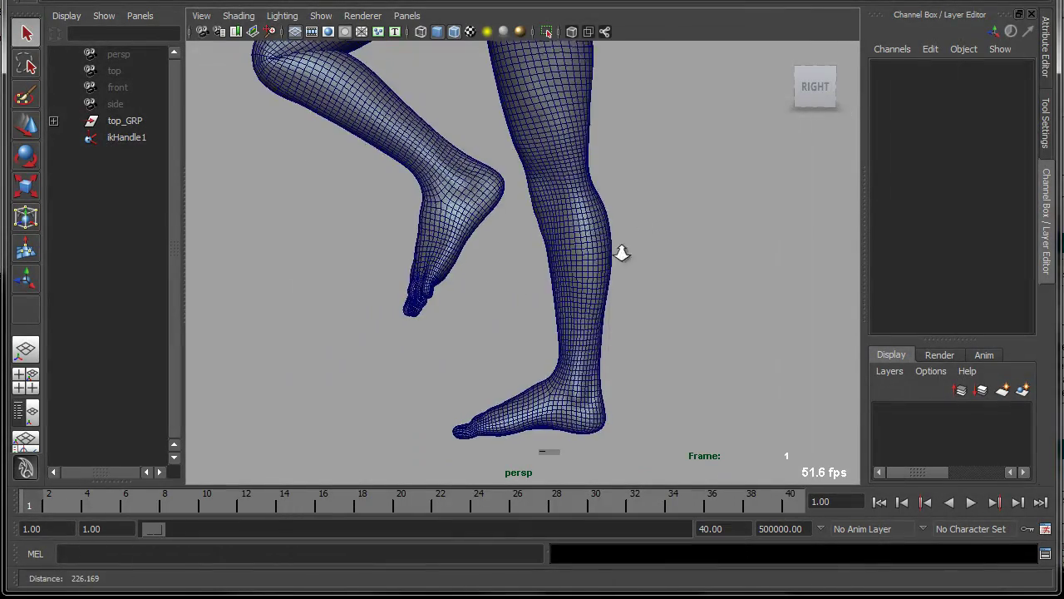
# Select the body mesh and review the attributes of its cvJiggle1 deformer, leaving the mesh deselected
pyautogui.keyDown('alt'); pyautogui.moveTo(620, 251); pyautogui.dragTo(495, 178); pyautogui.keyUp('alt')
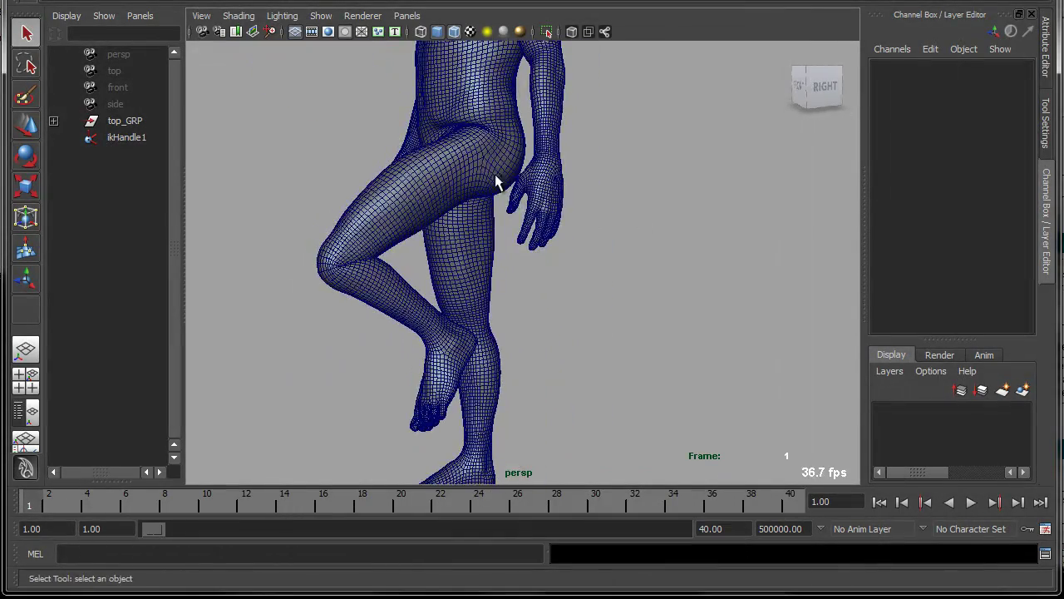
pyautogui.click(489, 230)
pyautogui.click(915, 255)
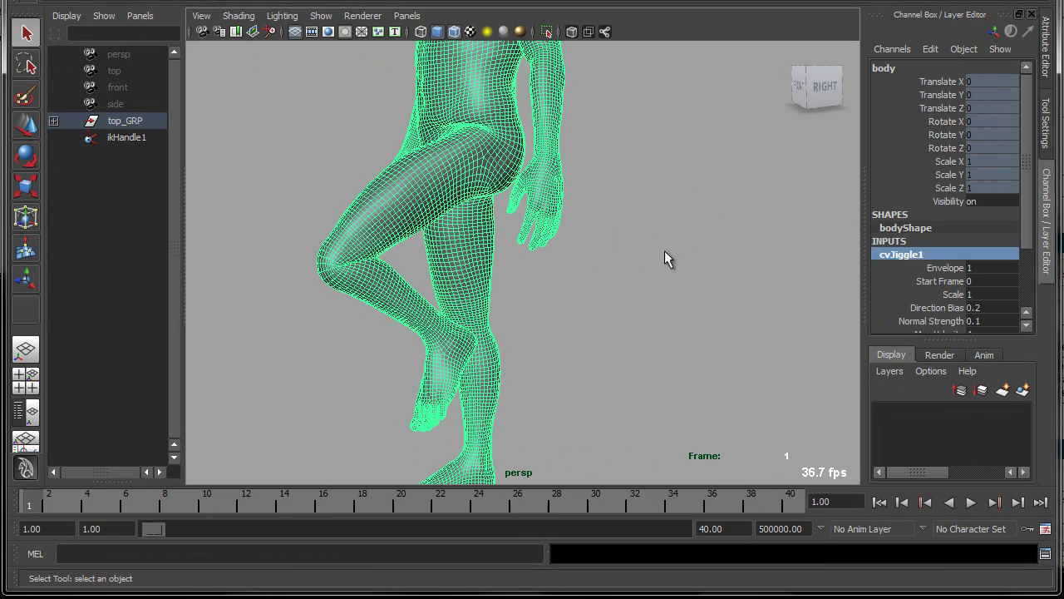
pyautogui.click(664, 250)
# Open the recent scene jigglePoint.mb without saving the current changes, and close the Graph Editor window
pyautogui.click(23, 2)
pyautogui.moveTo(75, 250)
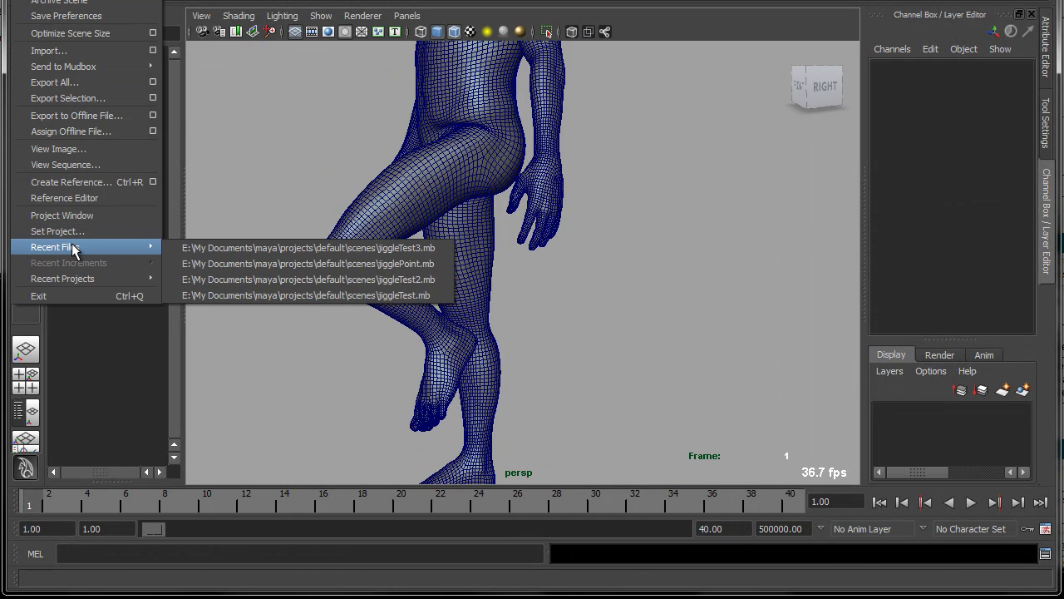
pyautogui.click(270, 249)
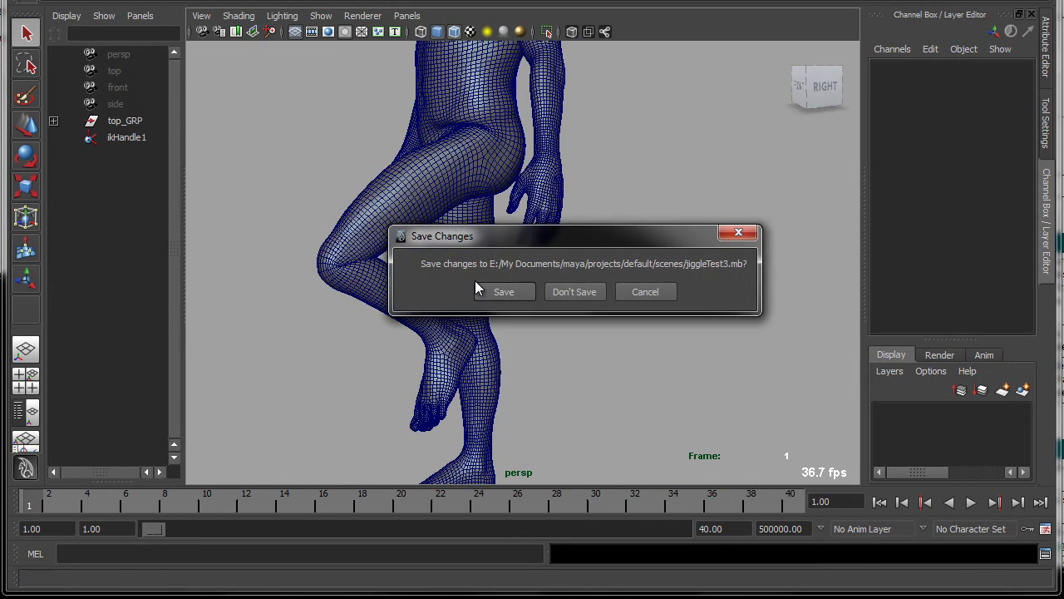
pyautogui.click(578, 291)
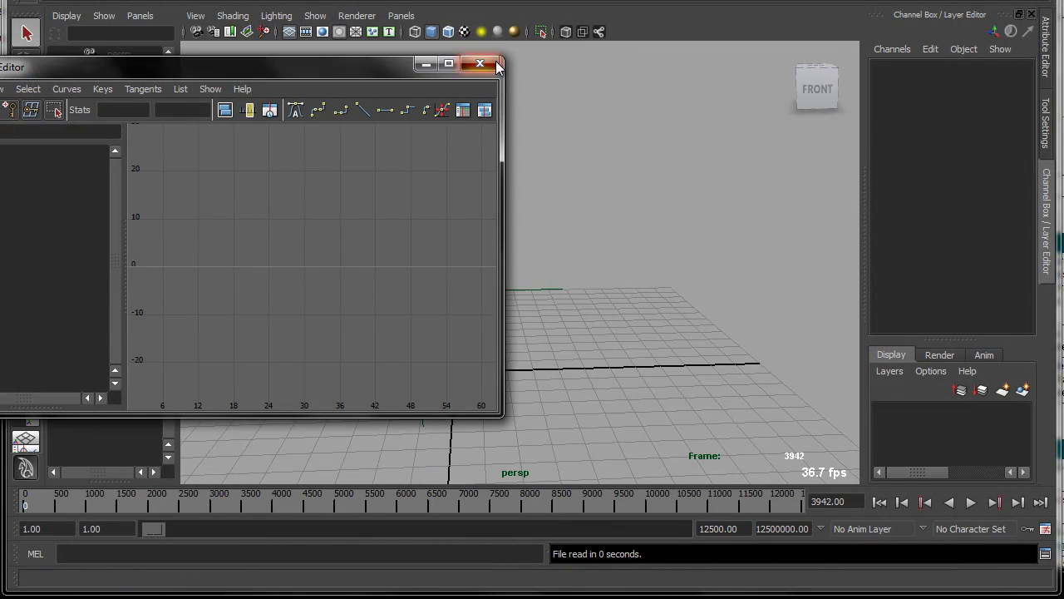
pyautogui.click(496, 66)
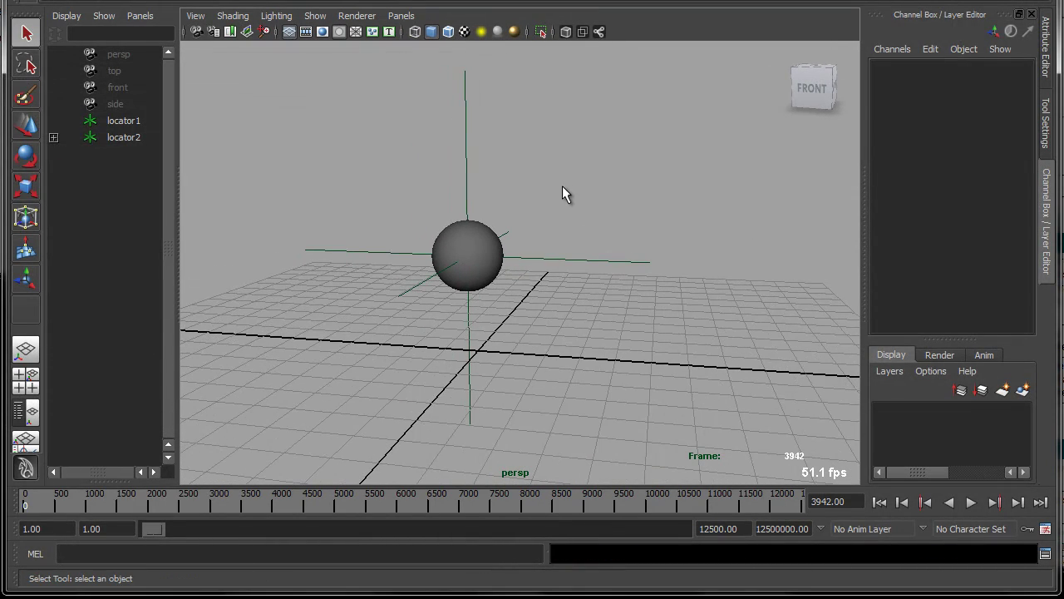
# Select locator1 and review its channels and output connection
pyautogui.click(574, 259)
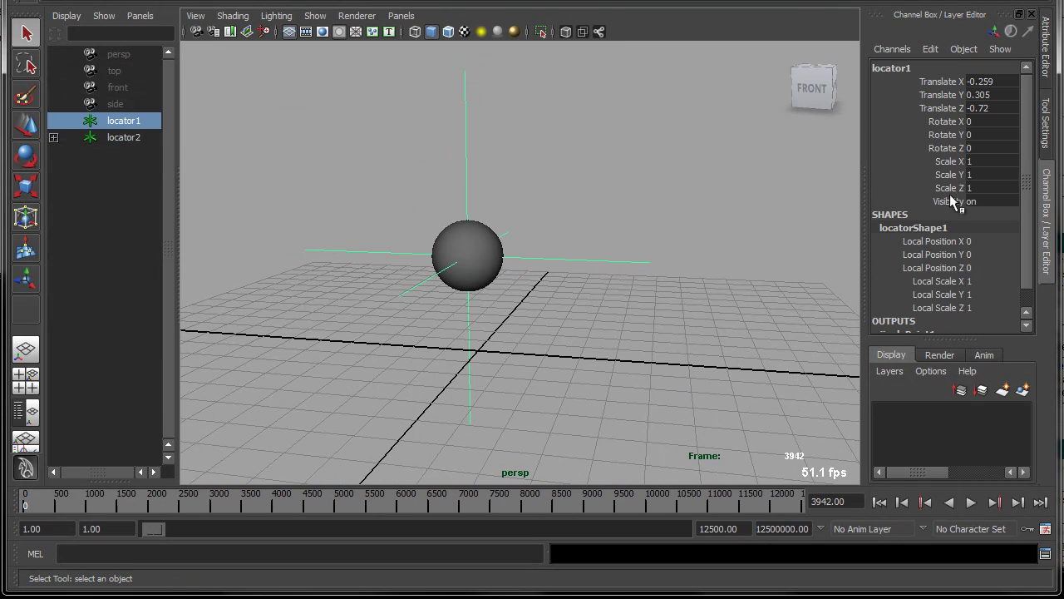
pyautogui.moveTo(1027, 129); pyautogui.dragTo(1024, 158)
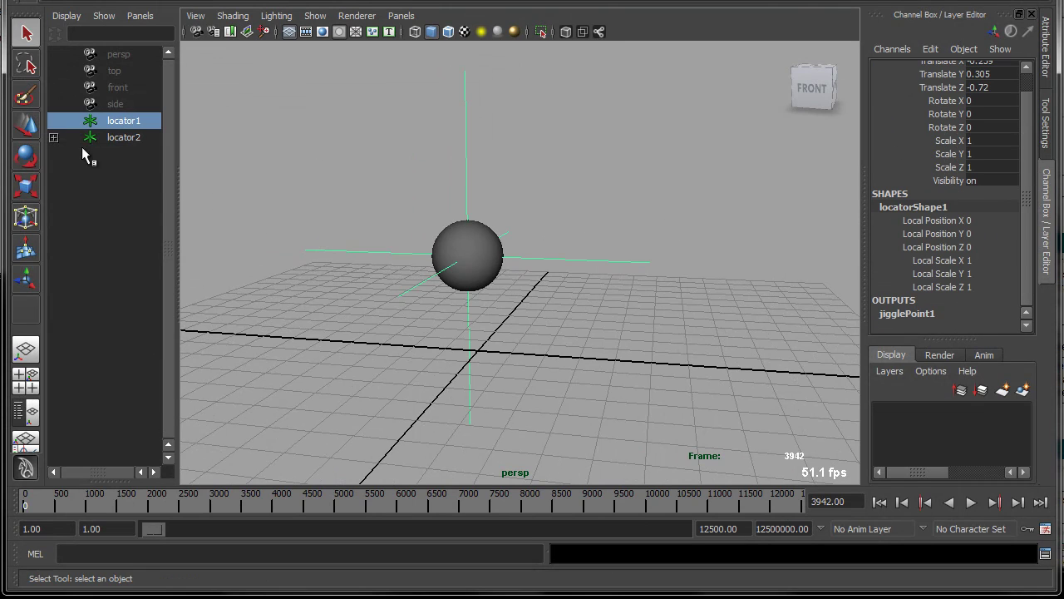
pyautogui.keyDown('alt'); pyautogui.moveTo(523, 184); pyautogui.dragTo(587, 186, button='right'); pyautogui.keyUp('alt')
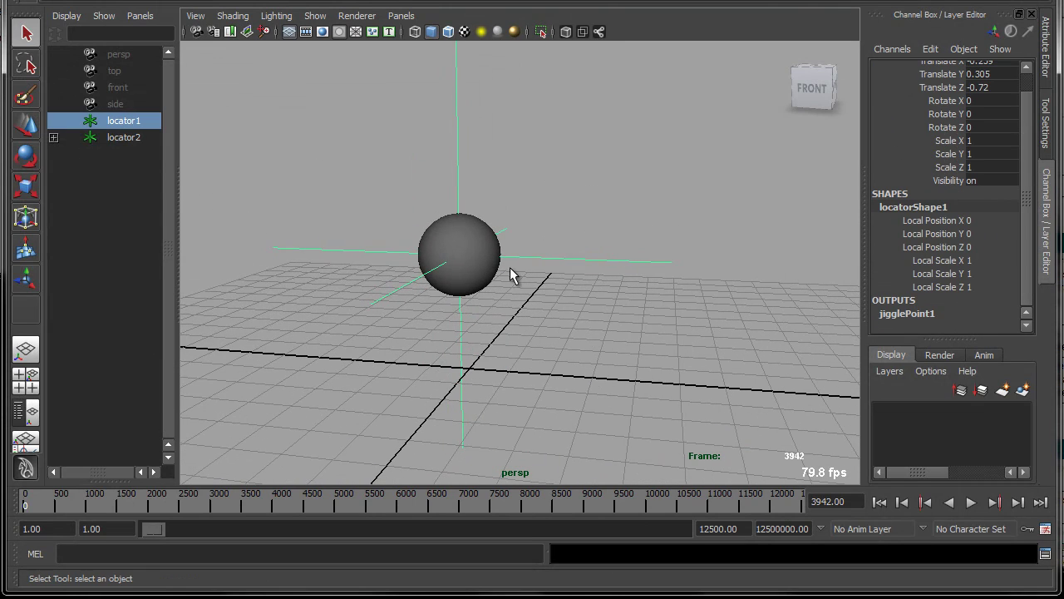
# Select the sphere, expand locator2's hierarchy in the outliner and review locator2's driven translate channels and inputs
pyautogui.click(482, 242)
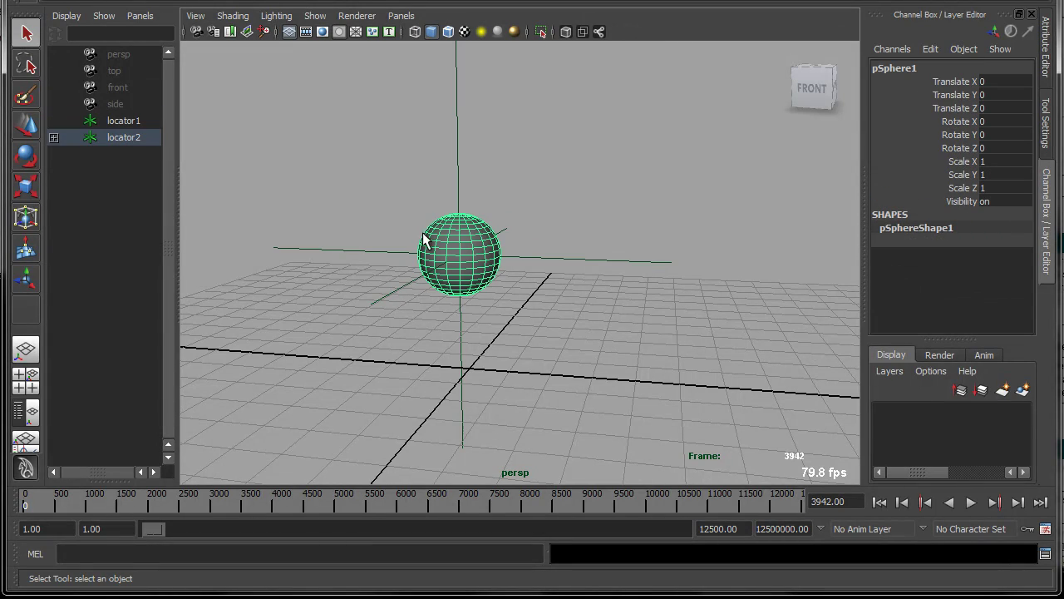
pyautogui.click(52, 137)
pyautogui.click(123, 138)
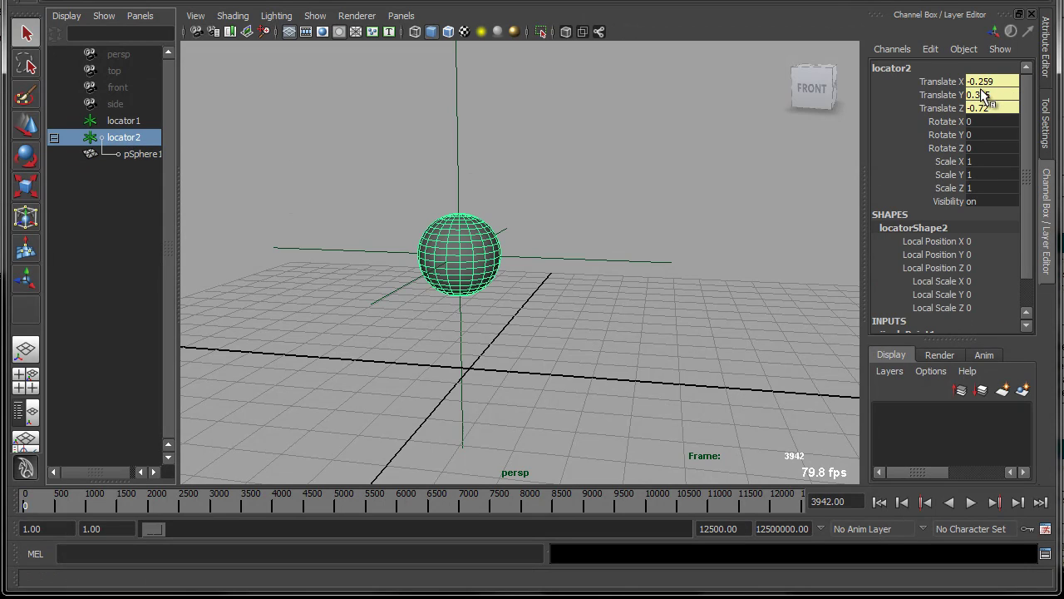
pyautogui.scroll(-1, 923, 164)
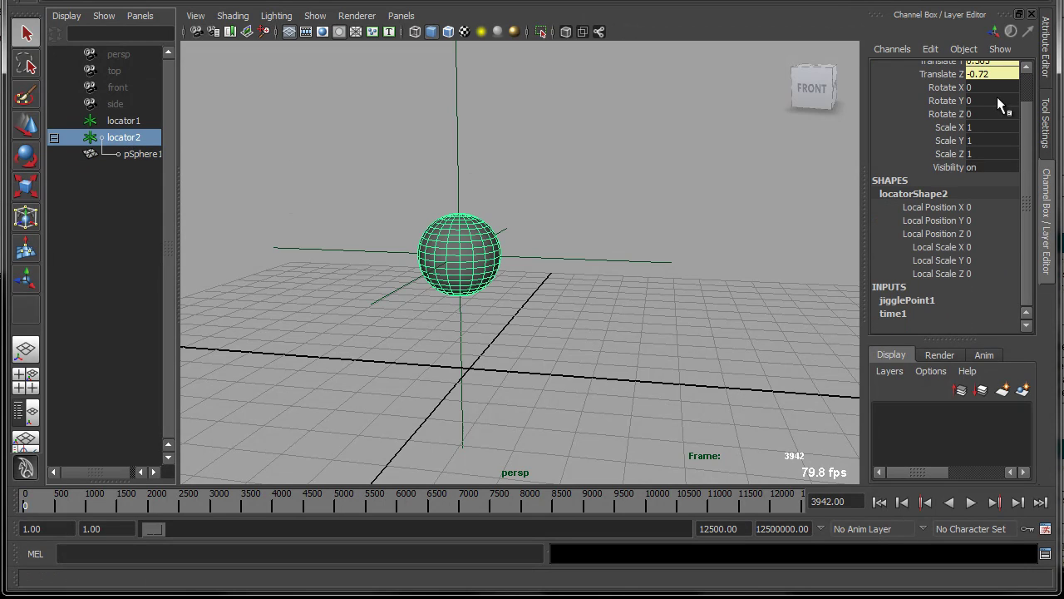
# Expand locator2's jigglePoint1 input and review its Jiggle, Stiffness and Damping attributes
pyautogui.click(923, 302)
pyautogui.scroll(-1, 918, 296)
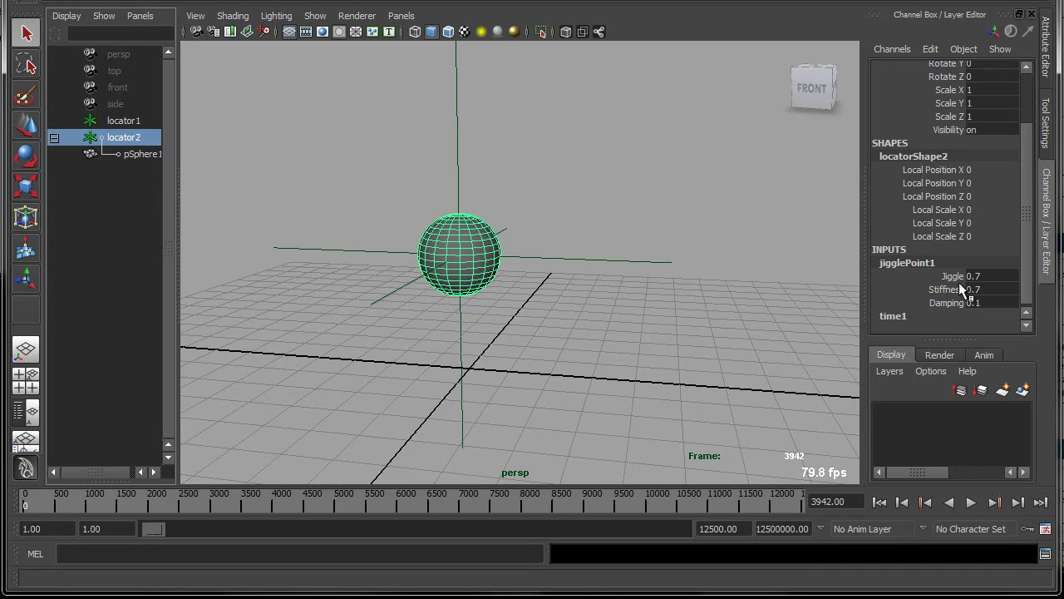
pyautogui.click(953, 277)
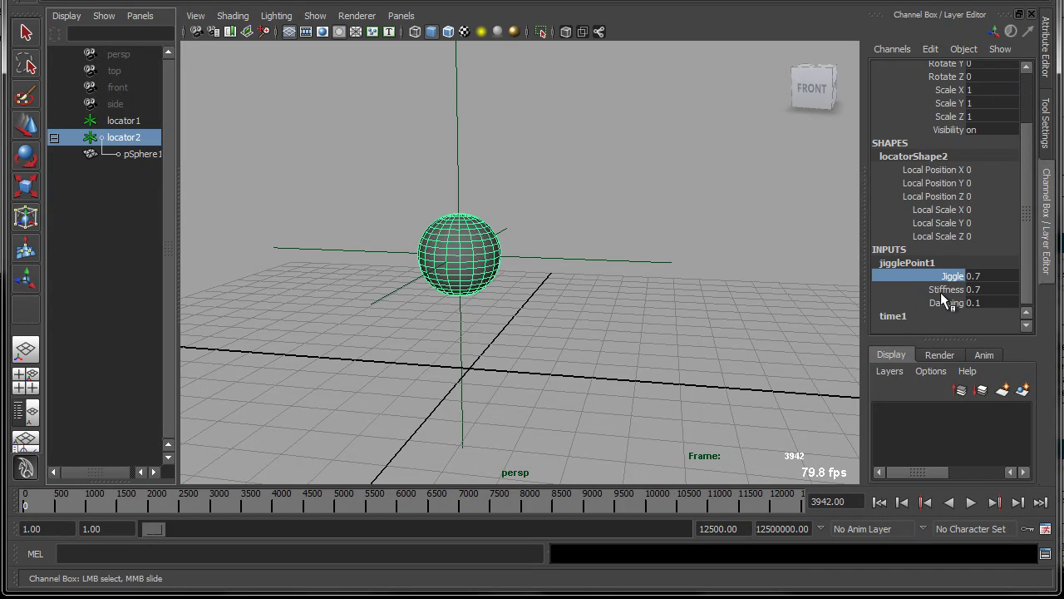
pyautogui.click(940, 291)
pyautogui.click(953, 302)
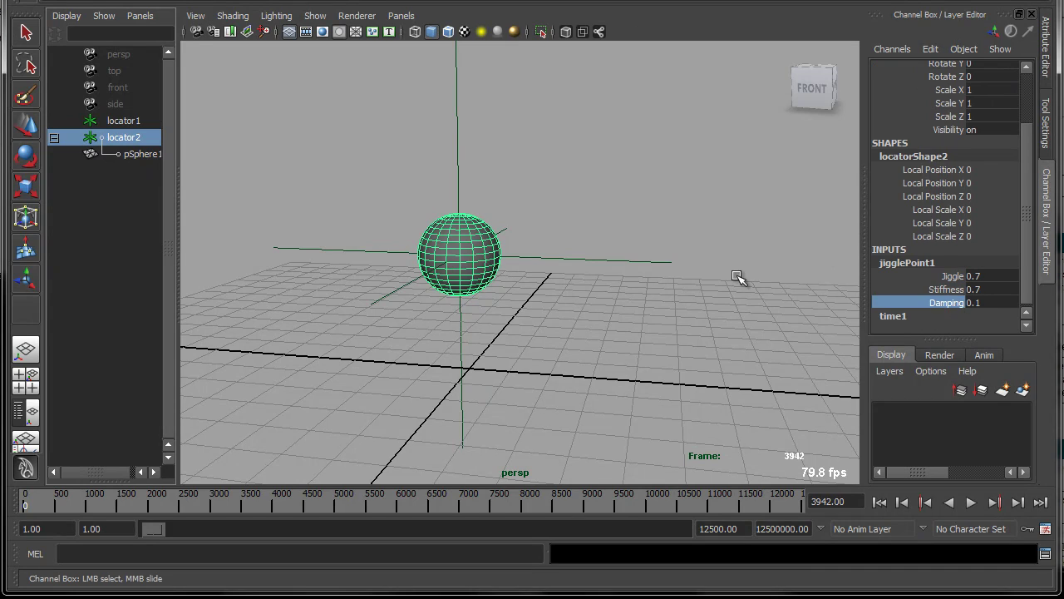
# Select locator1 and review the dynamics solver commands, including Interactive Playback, in a detached list, closing it when done
pyautogui.moveTo(597, 205); pyautogui.dragTo(603, 315)
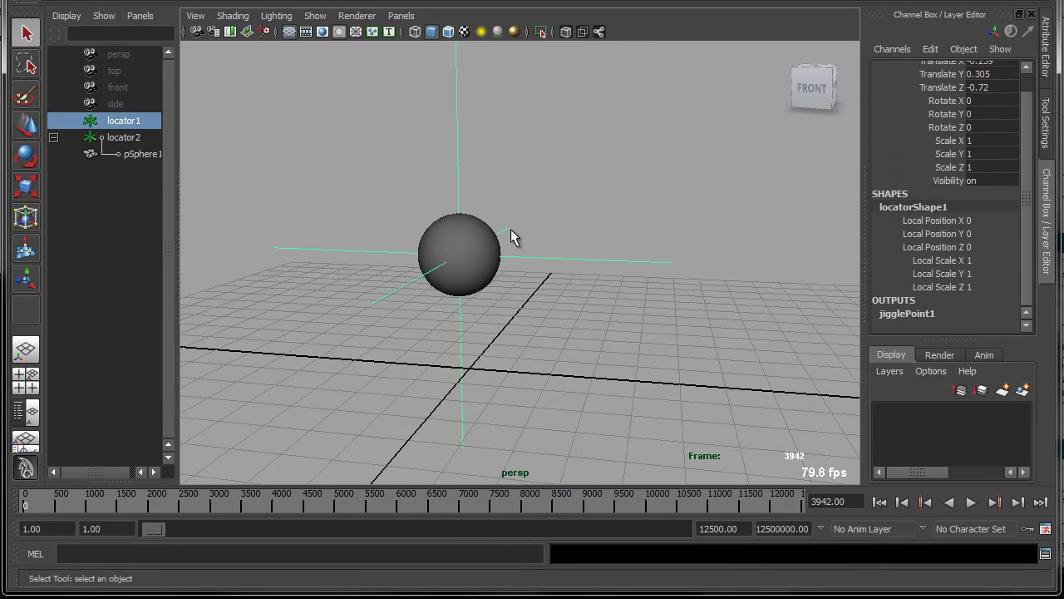
pyautogui.click(614, 0)
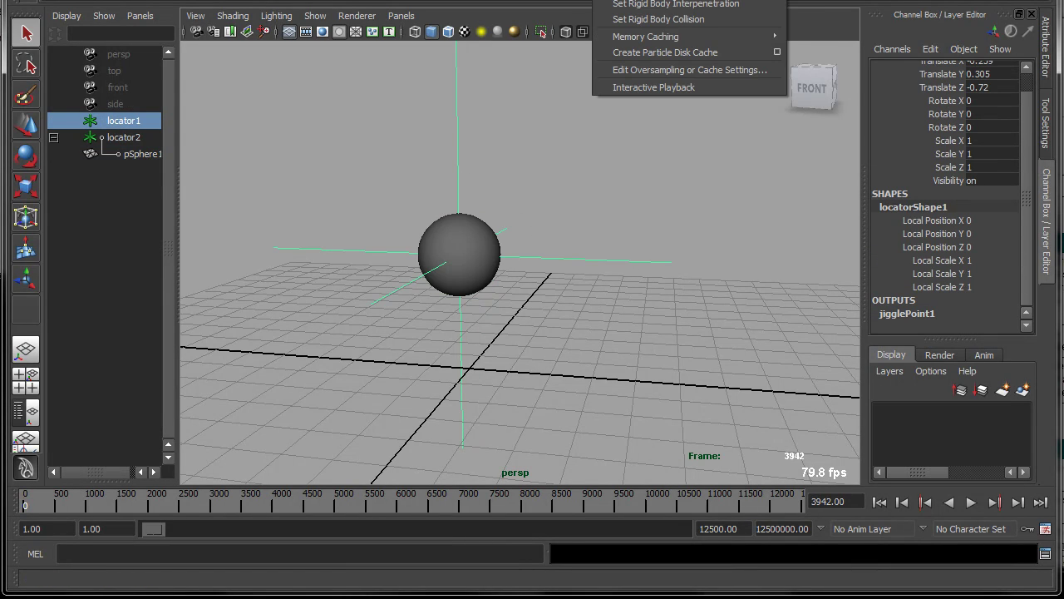
pyautogui.click(689, 0)
pyautogui.moveTo(696, 0); pyautogui.dragTo(604, 123)
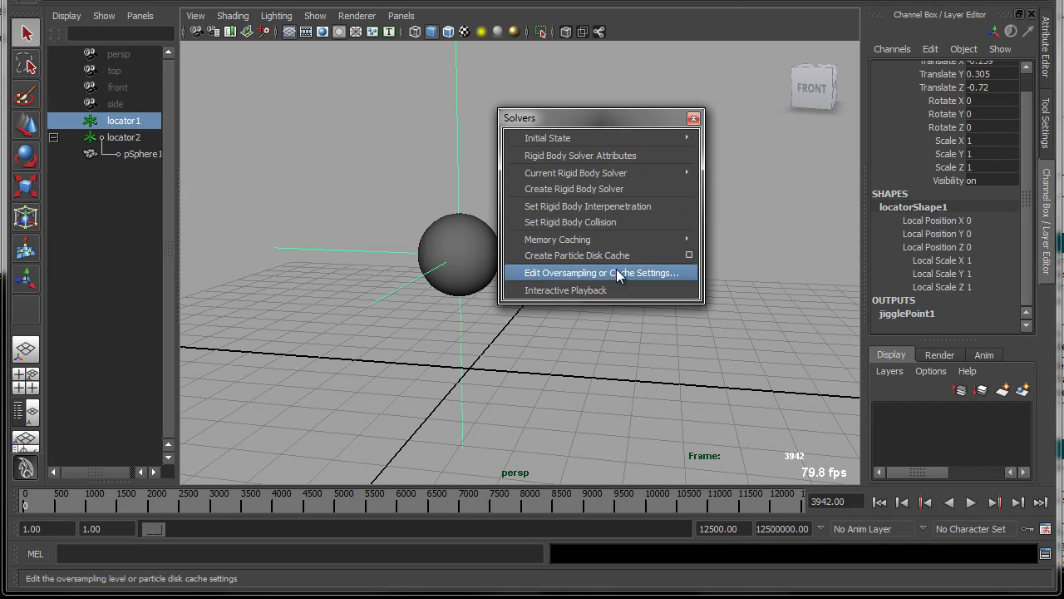
pyautogui.click(694, 118)
# Move locator1 freely to about Translate X -0.12, Y 0.321 and Z -0.683 so that it drives the sphere
pyautogui.press('w')
pyautogui.moveTo(462, 253); pyautogui.dragTo(485, 253)
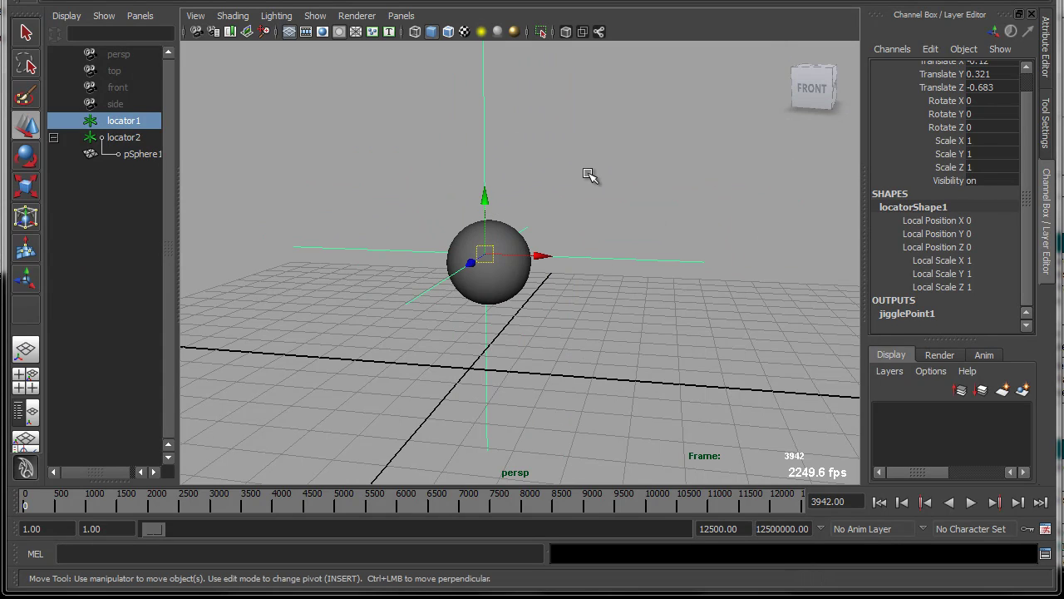
# Switch to the jigglePoint video in the media player, play it to examine how the sphere follows the locator, and close it
pyautogui.hotkey('alt', 'Tab')
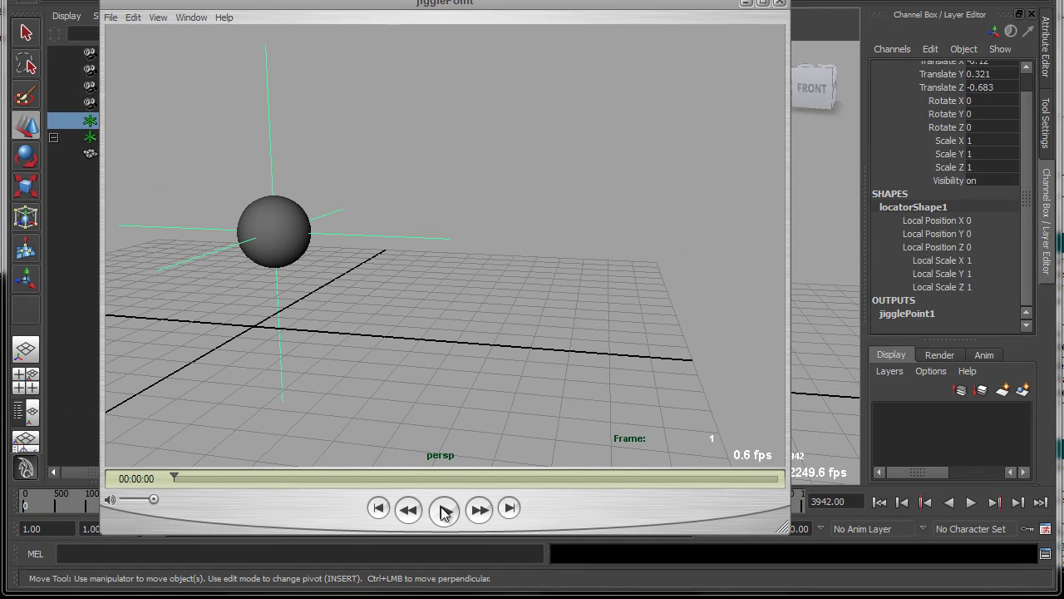
pyautogui.click(443, 510)
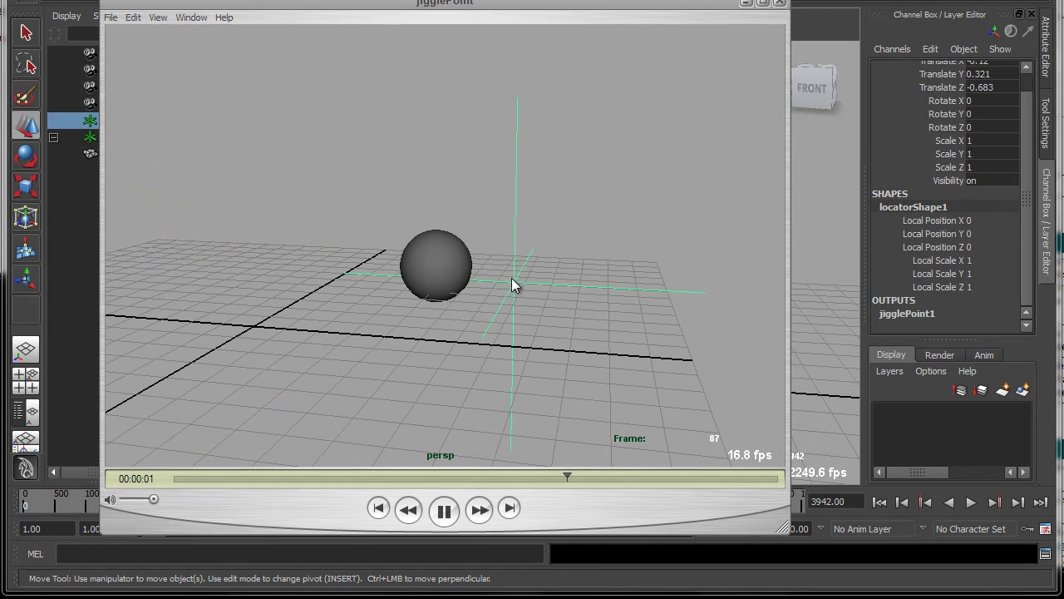
pyautogui.click(446, 510)
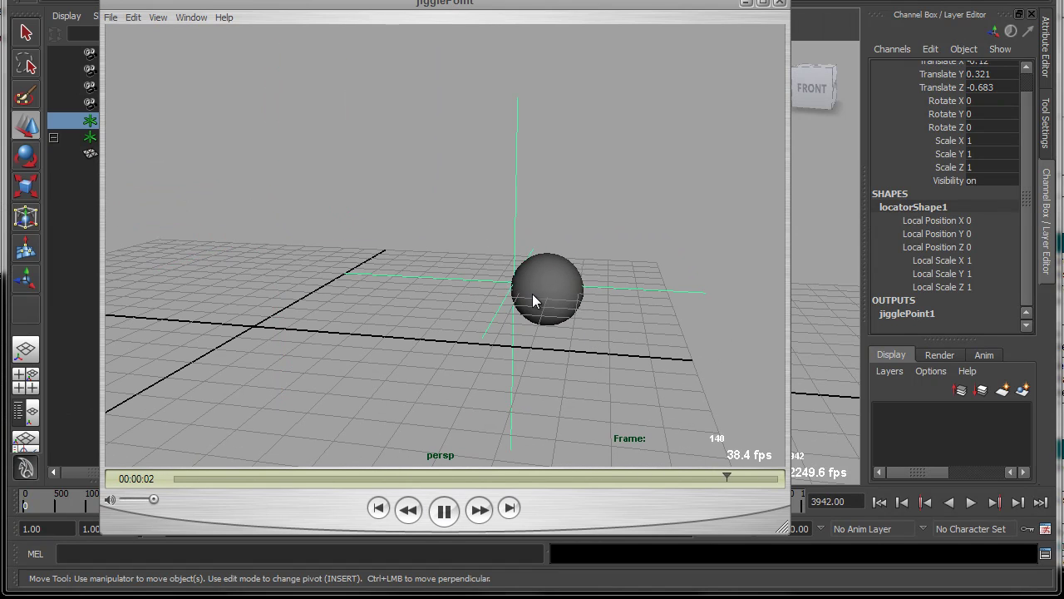
pyautogui.click(449, 517)
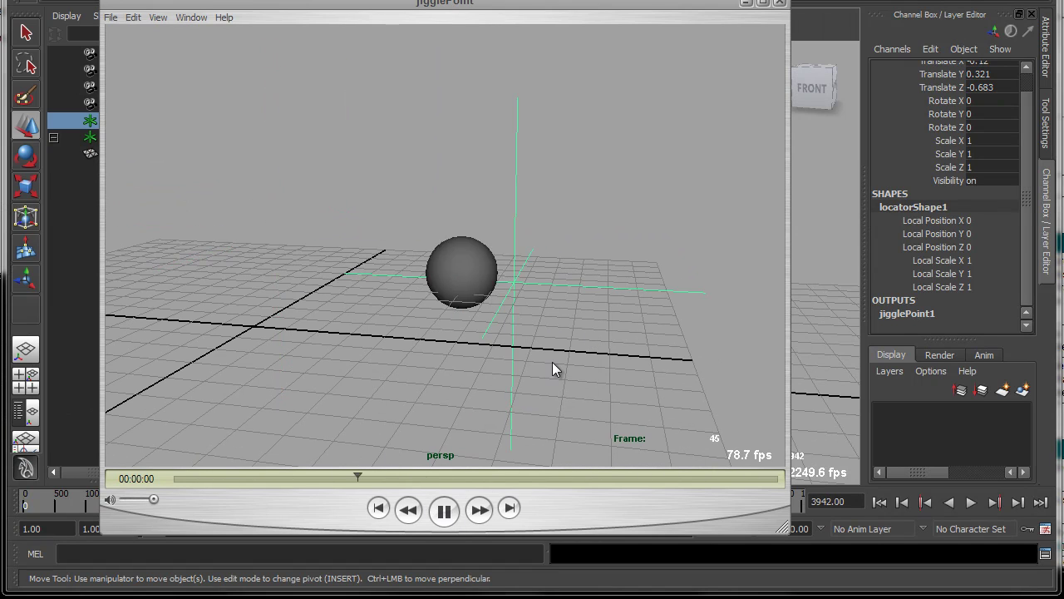
pyautogui.click(783, 2)
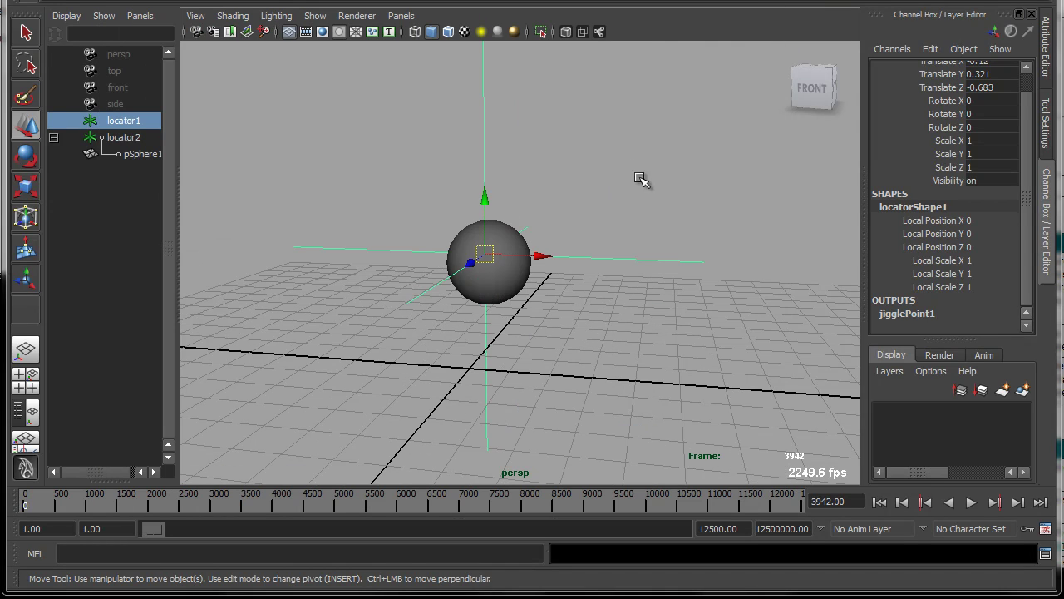
# Expand locator1's jigglePoint1 output and review its Jiggle, Stiffness and Damping attributes
pyautogui.click(915, 314)
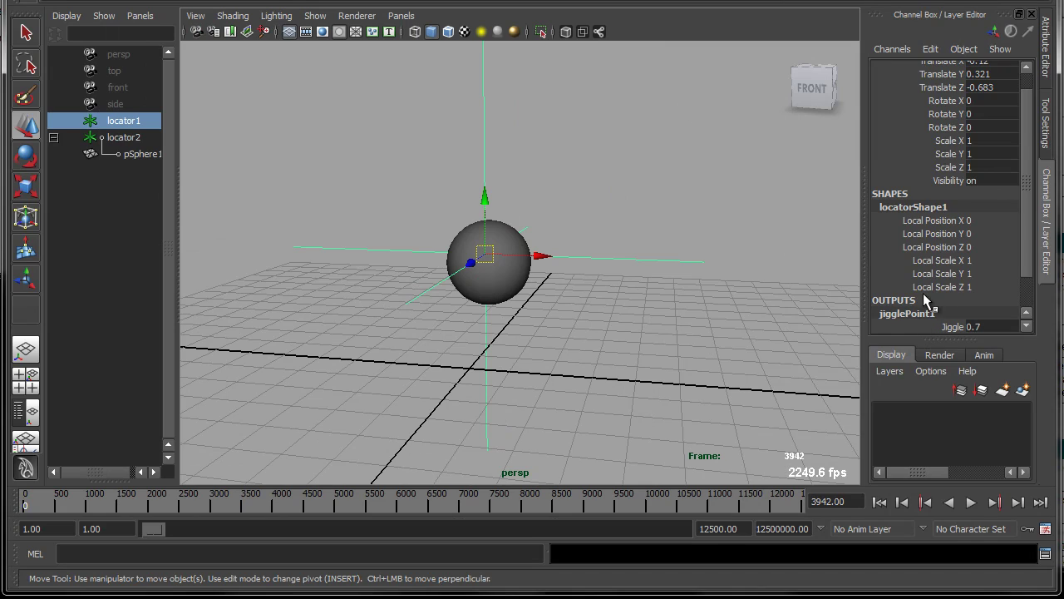
pyautogui.scroll(-1, 925, 282)
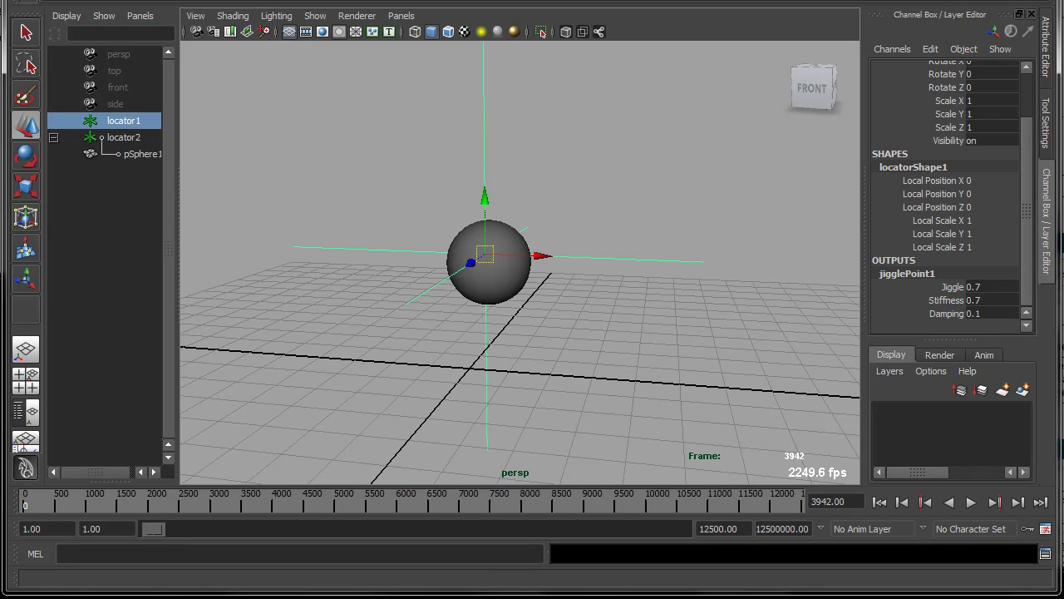
# Open the recent scene jiggleTest3.mb without saving the current changes, and close the Graph Editor window
pyautogui.click(25, 2)
pyautogui.moveTo(137, 247)
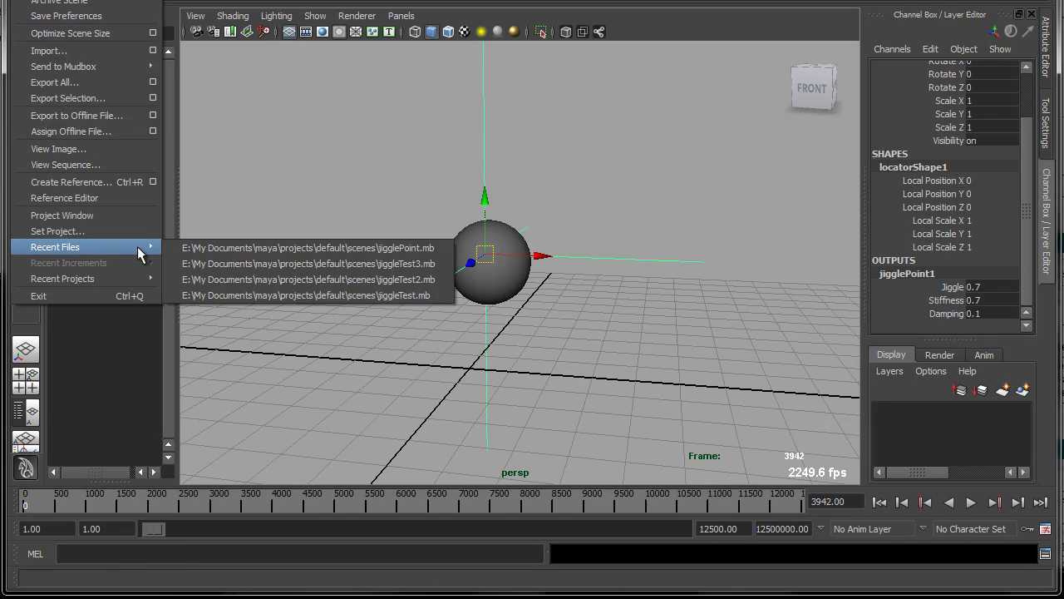
pyautogui.click(306, 263)
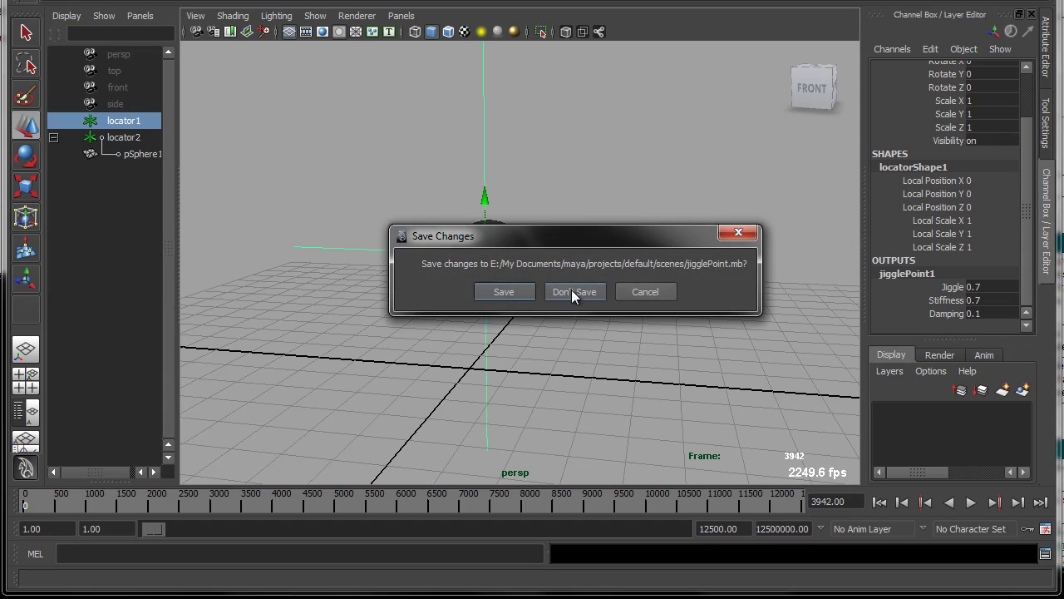
pyautogui.click(573, 292)
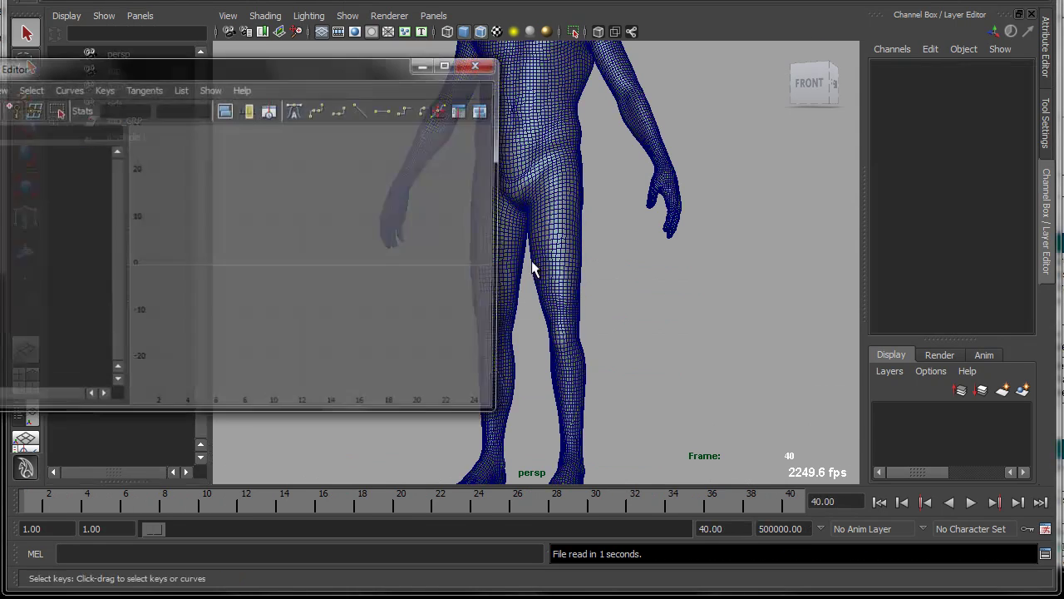
pyautogui.click(475, 66)
# Select the body mesh, expand its cvJiggle1 input and review the attributes from Envelope to Damping Magnitude
pyautogui.click(518, 242)
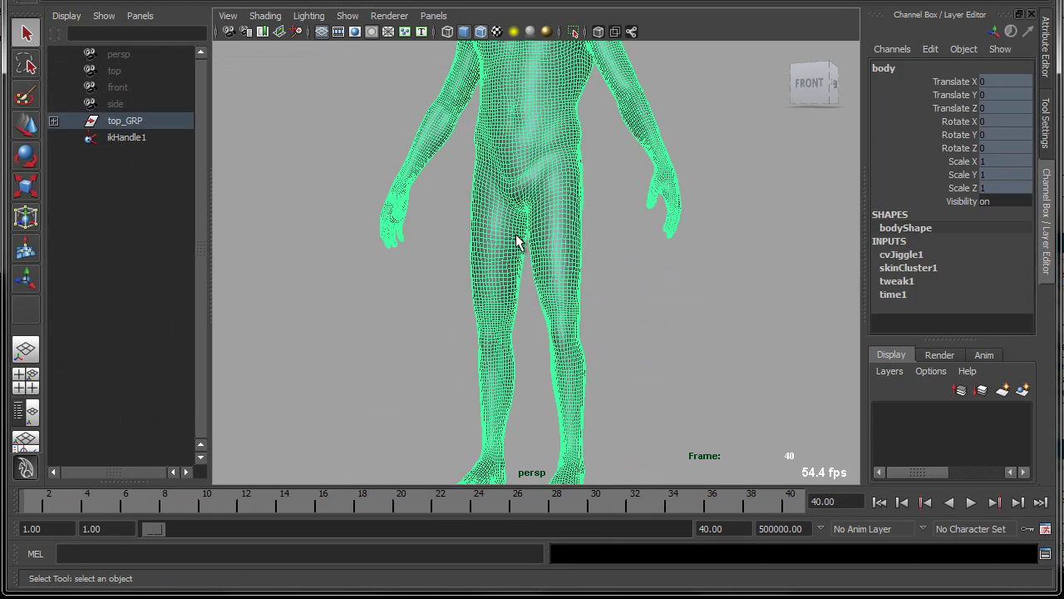
pyautogui.scroll(4, 590, 238)
pyautogui.click(900, 254)
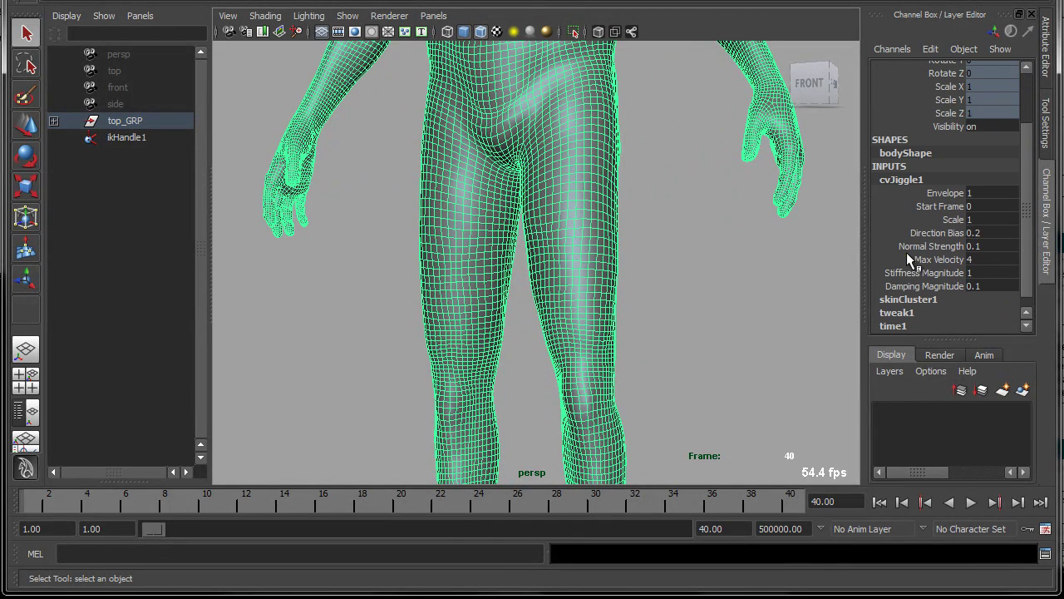
pyautogui.moveTo(953, 200); pyautogui.dragTo(953, 288)
pyautogui.click(943, 243)
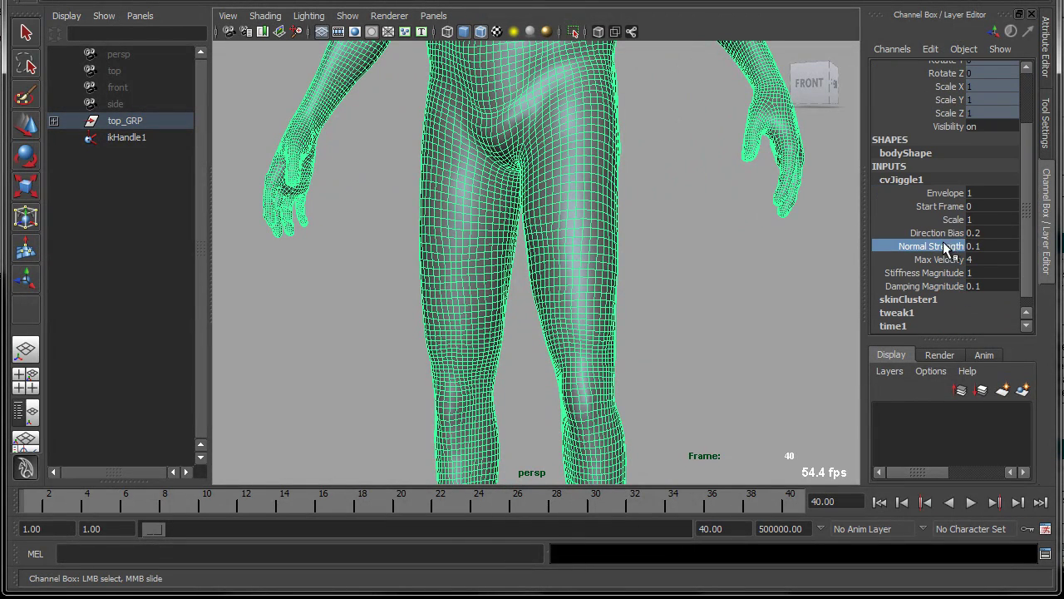
pyautogui.click(943, 220)
pyautogui.click(940, 206)
pyautogui.click(934, 236)
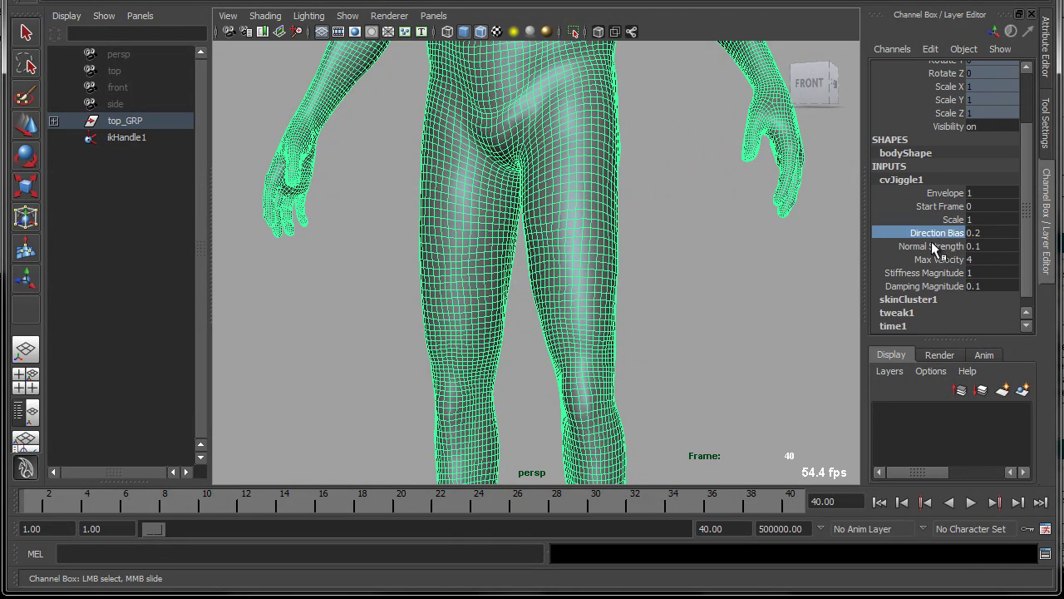
pyautogui.click(942, 248)
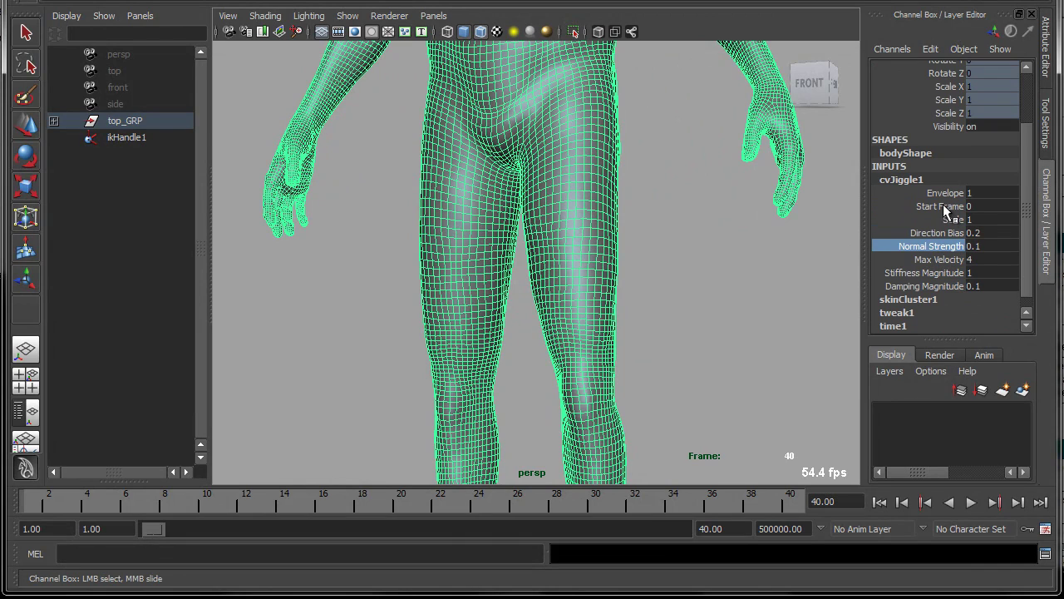
pyautogui.moveTo(943, 193); pyautogui.dragTo(946, 282)
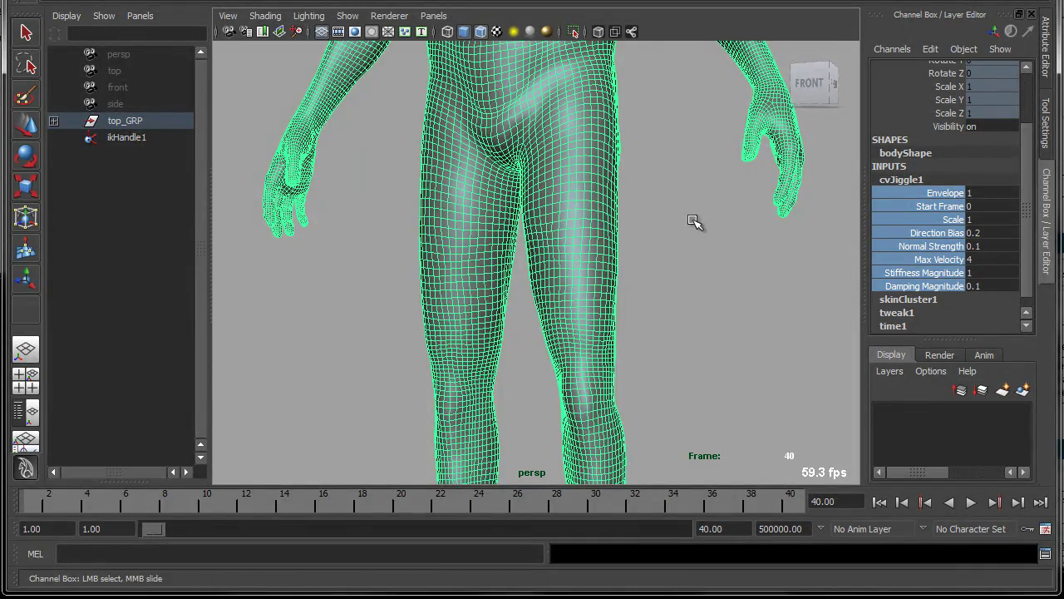
# Examine cvJiggle1's Normal Strength and Direction Bias attributes with more of the body in view
pyautogui.keyDown('alt'); pyautogui.moveTo(700, 223); pyautogui.dragTo(613, 245, button='right'); pyautogui.keyUp('alt')
pyautogui.moveTo(613, 245)
pyautogui.keyDown('alt'); pyautogui.mouseDown()
pyautogui.moveTo(604, 244)
pyautogui.moveTo(615, 243)
pyautogui.mouseUp(); pyautogui.keyUp('alt')
pyautogui.click(943, 246)
pyautogui.click(944, 233)
pyautogui.click(950, 247)
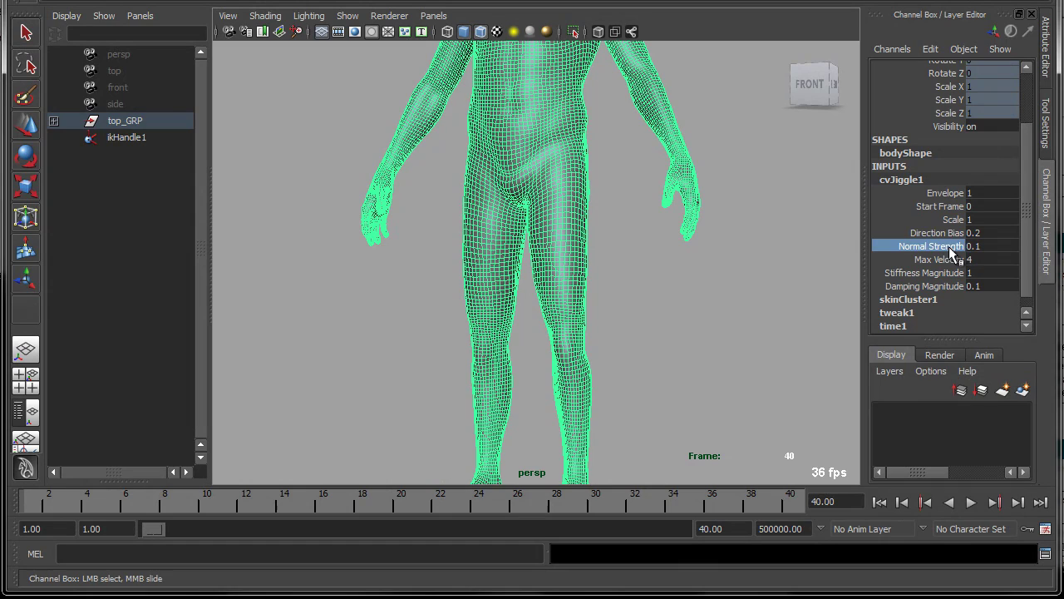
pyautogui.click(951, 233)
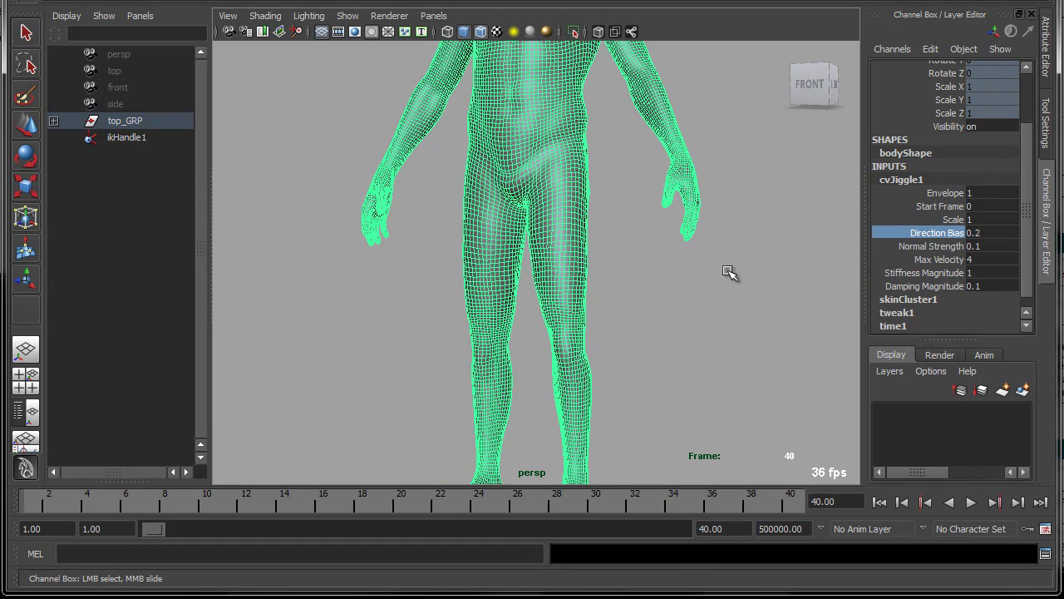